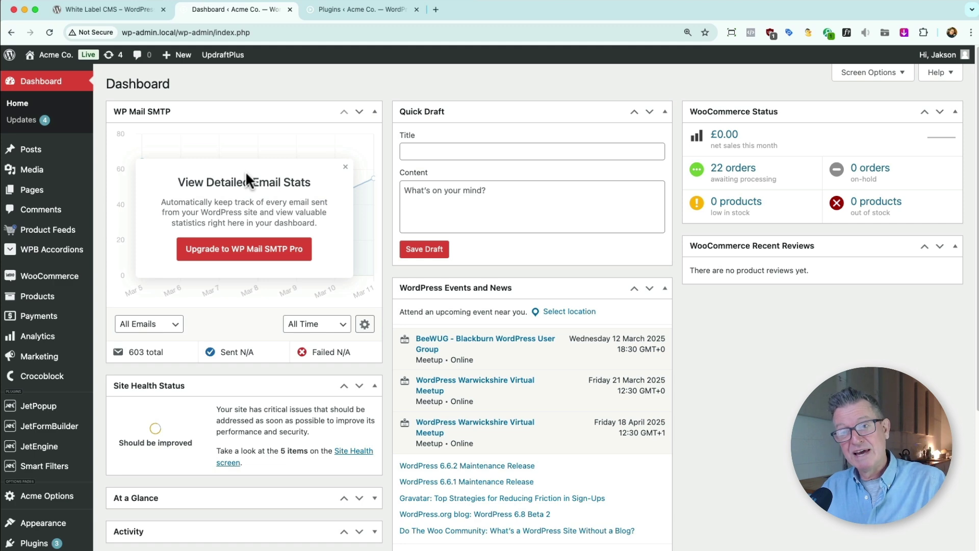
Check the White Label CMS plugin among the installed plugins and open its settings page
click(347, 14)
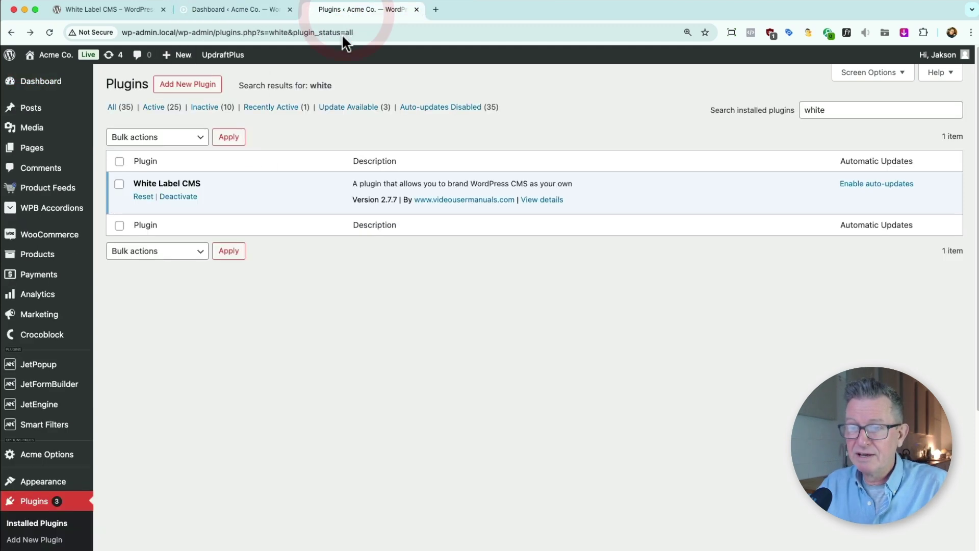
click(87, 10)
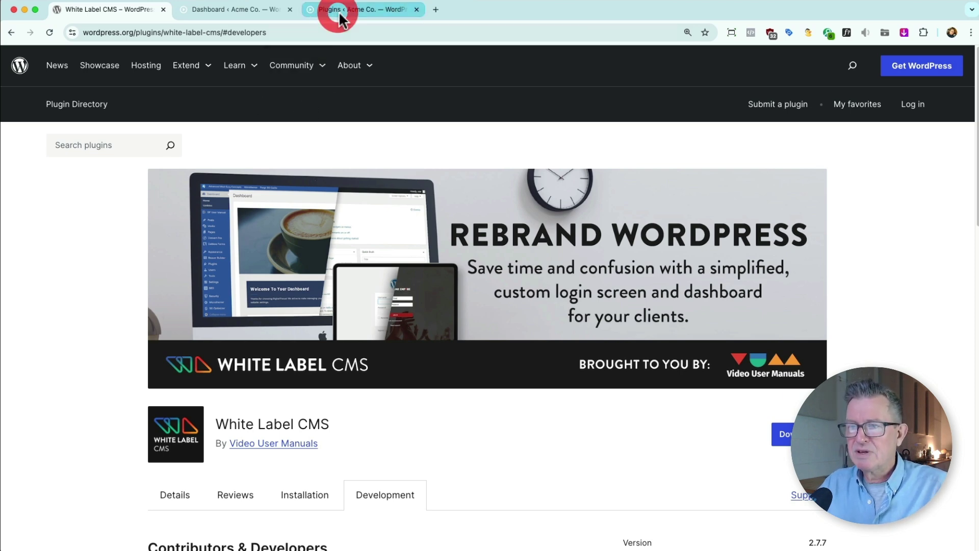
click(362, 10)
scroll(37, 515, down, 5)
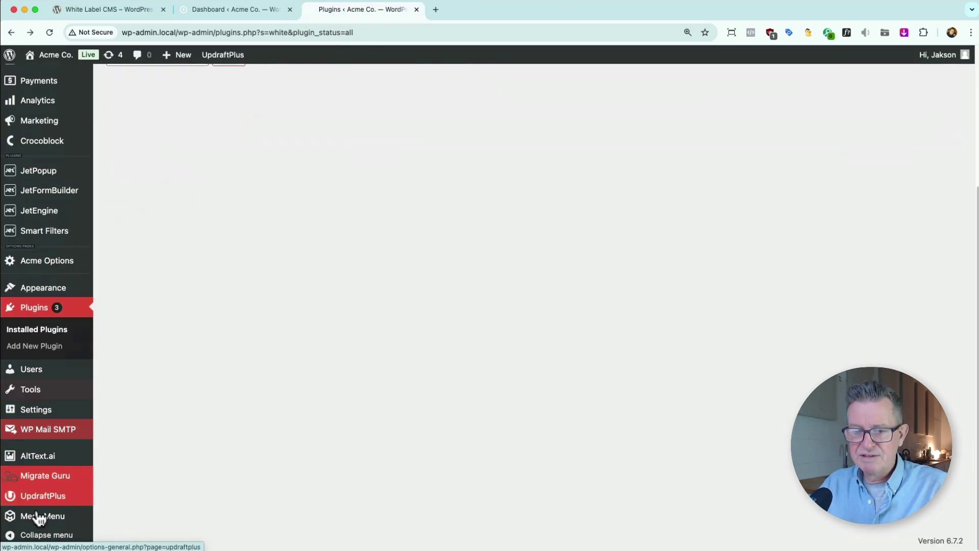
mouse_move(72, 416)
click(130, 477)
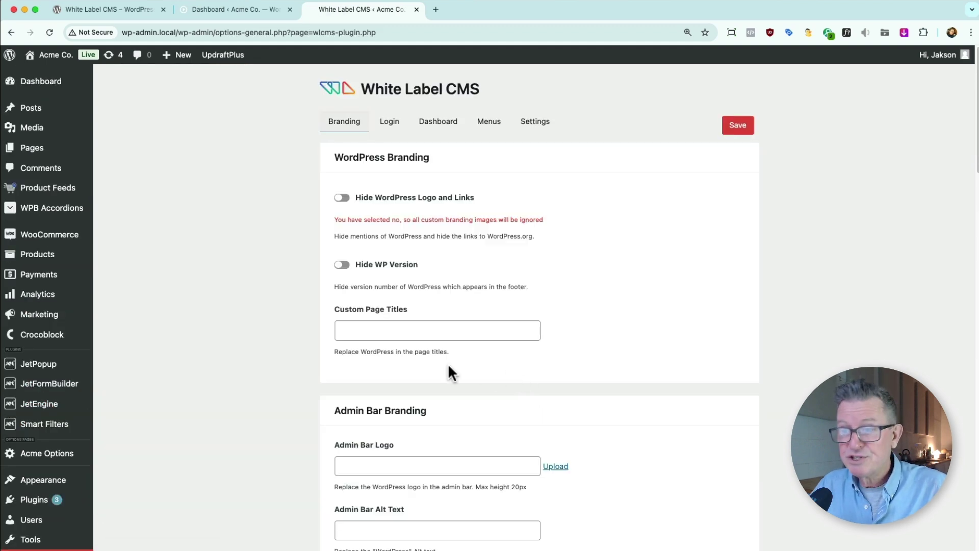
Hide the WordPress logo, links and version, and save the branding with the logoipsum image as admin bar logo
click(342, 198)
click(342, 249)
scroll(490, 305, down, 10)
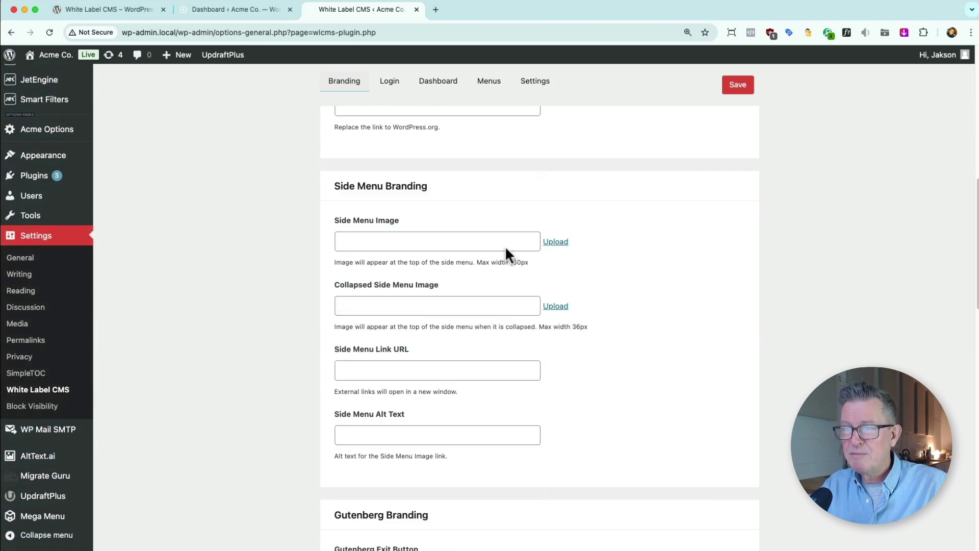
scroll(412, 251, up, 7)
click(557, 273)
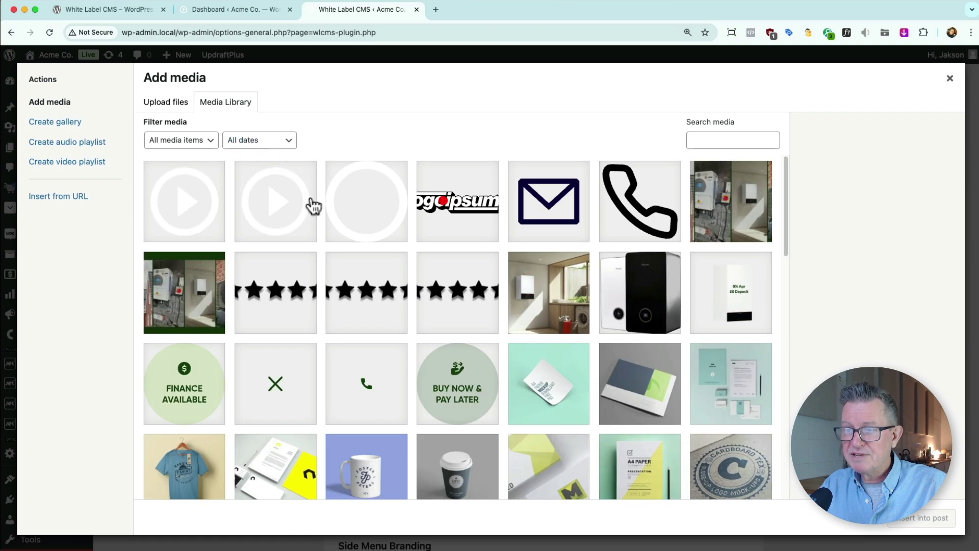
click(445, 204)
click(922, 517)
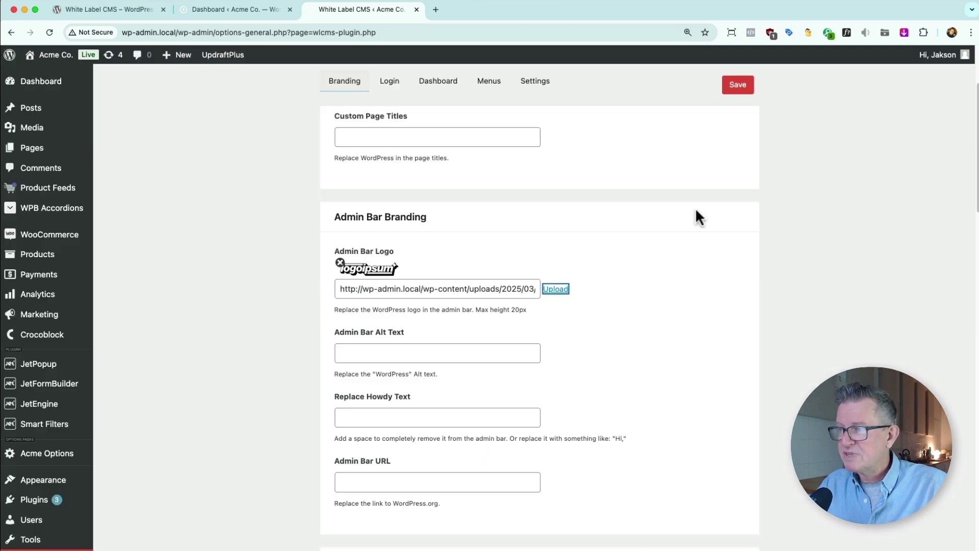
click(737, 86)
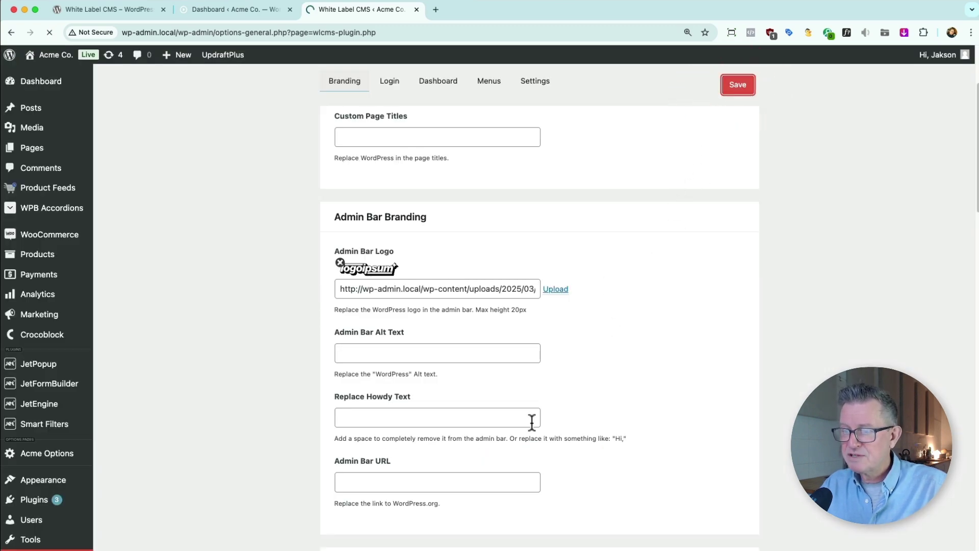
Clear the Dashboard Title in the White Label CMS dashboard settings
click(388, 152)
click(443, 150)
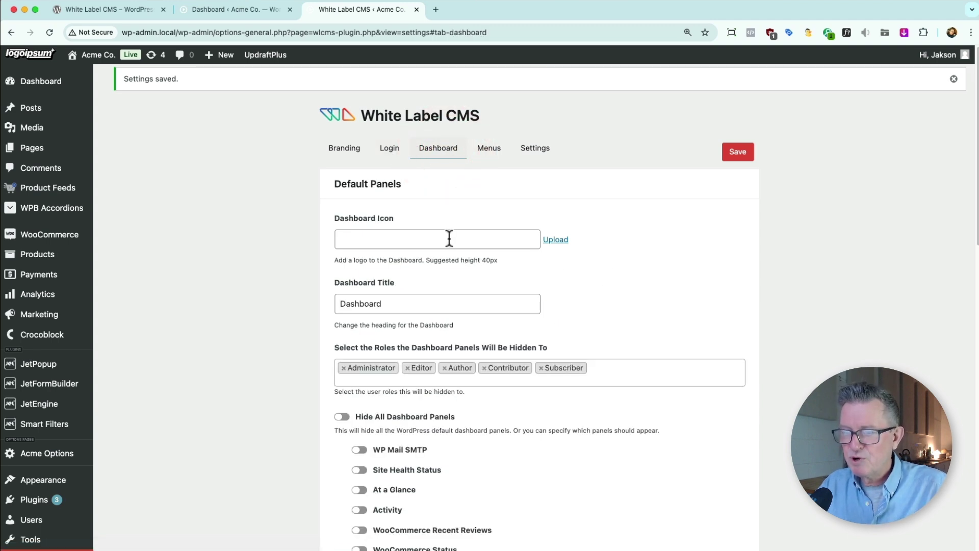
double_click(350, 304)
key(BackSpace)
Check the default panels on the site's dashboard, and save the settings with Hide All Dashboard Panels enabled
scroll(475, 334, down, 5)
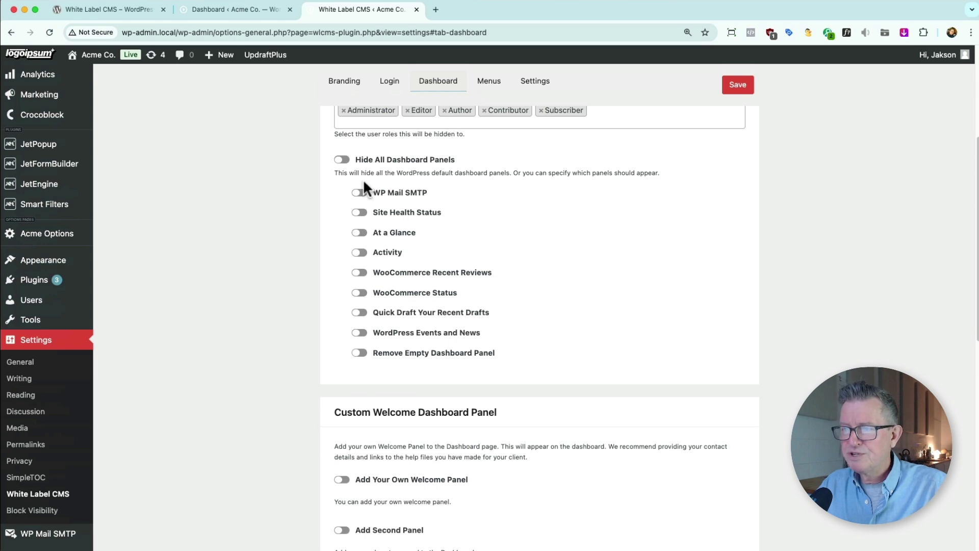
click(240, 16)
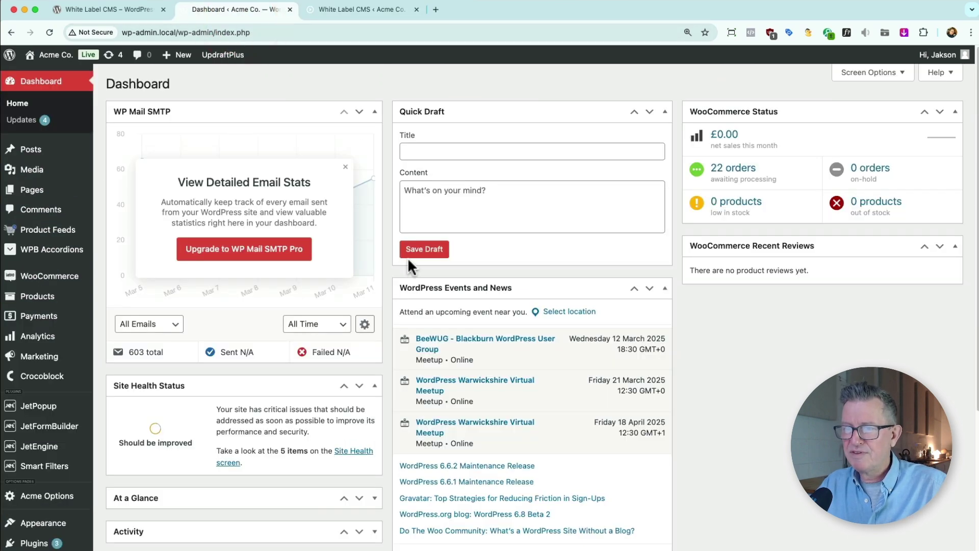
drag(837, 124, 671, 430)
click(380, 11)
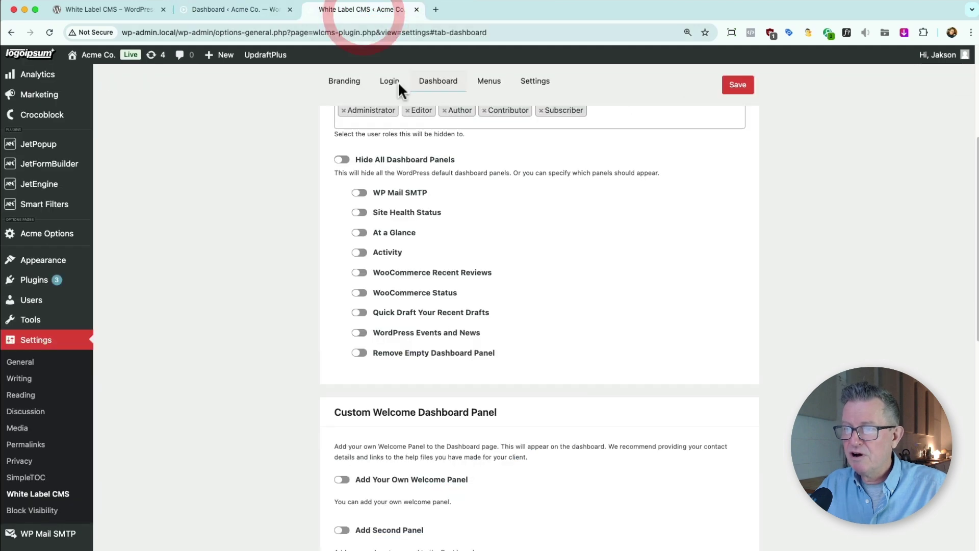
click(343, 161)
click(739, 88)
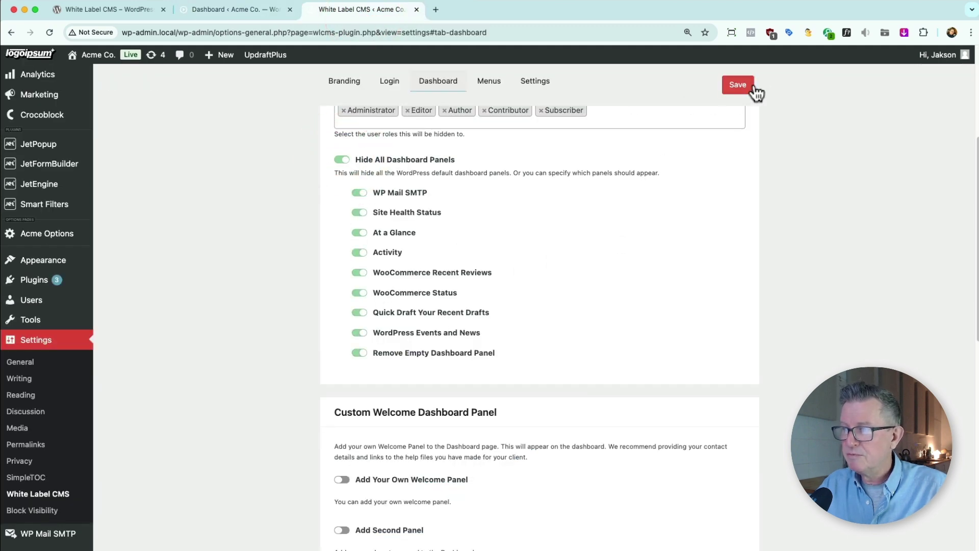
Switch to Firefox and log in to the WordPress site with the client account's username and password
key(super+Tab)
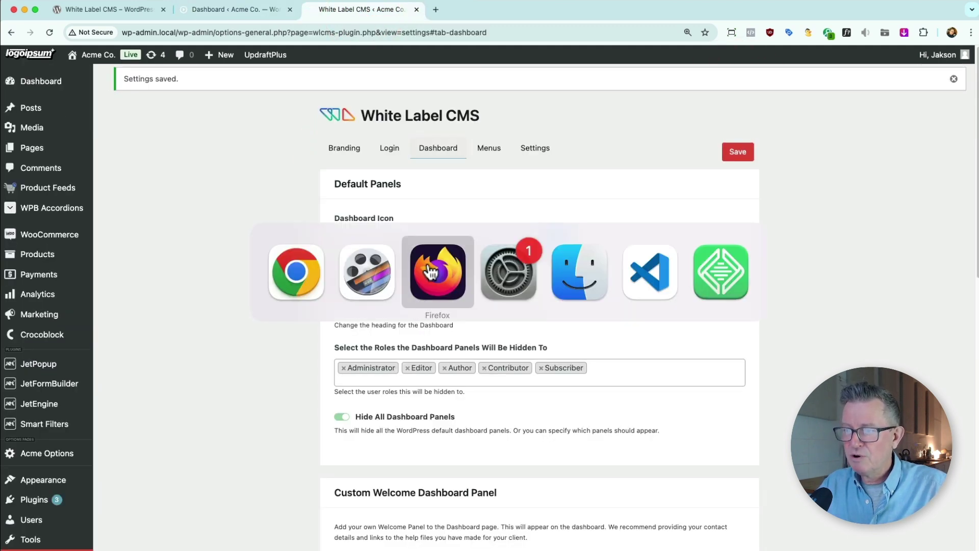
click(470, 219)
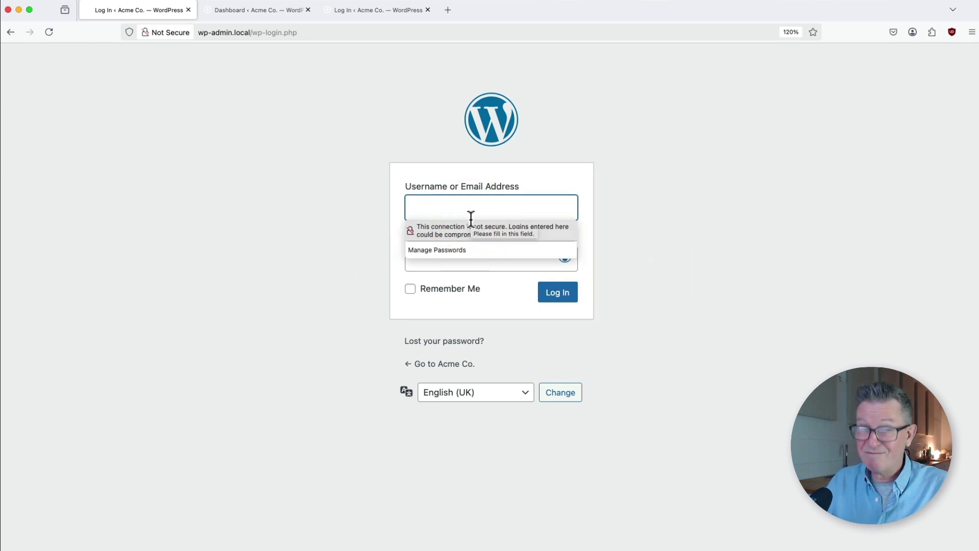
text(Sammy)
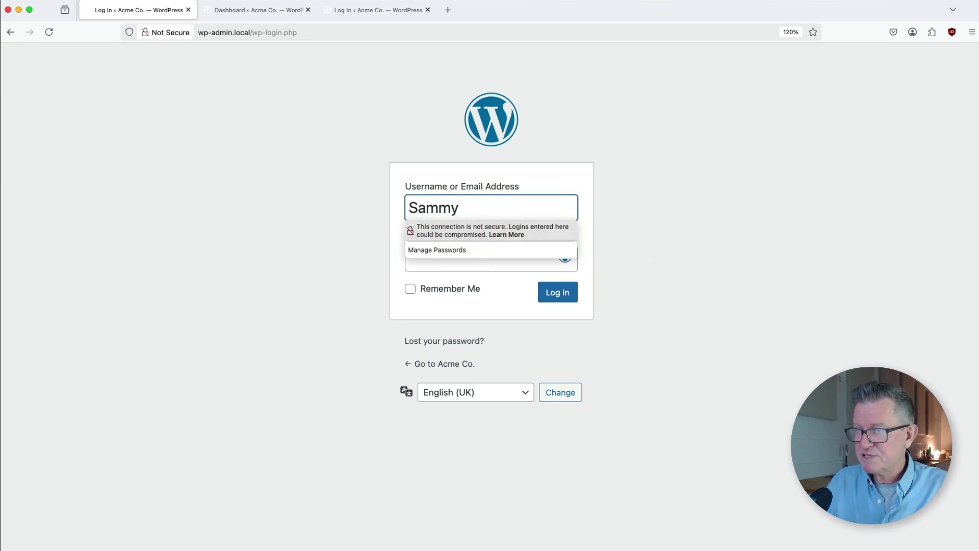
key(Tab)
click(572, 297)
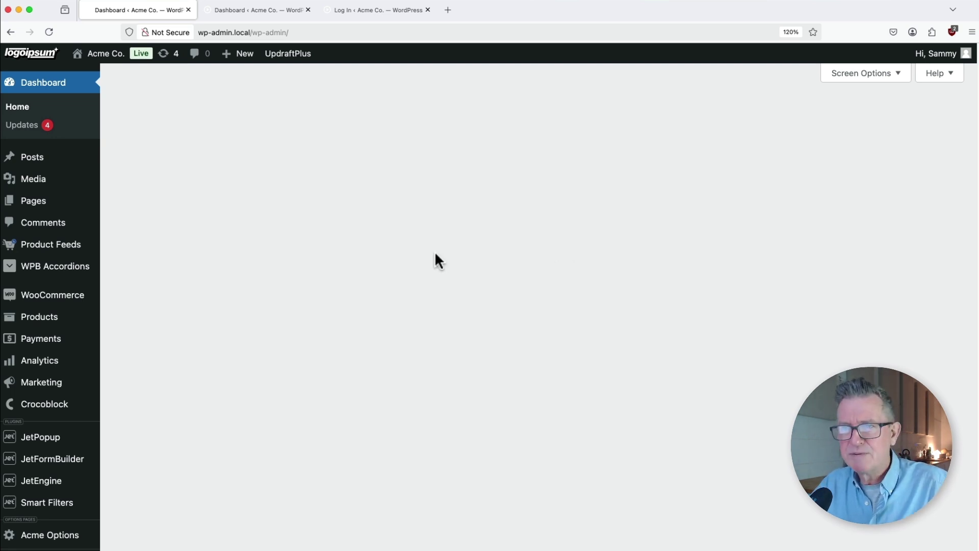
Switch back to Chrome, enable Add Your Own Welcome Panel and review its role and Basic HTML template options
key(Tab)
key(super+Tab)
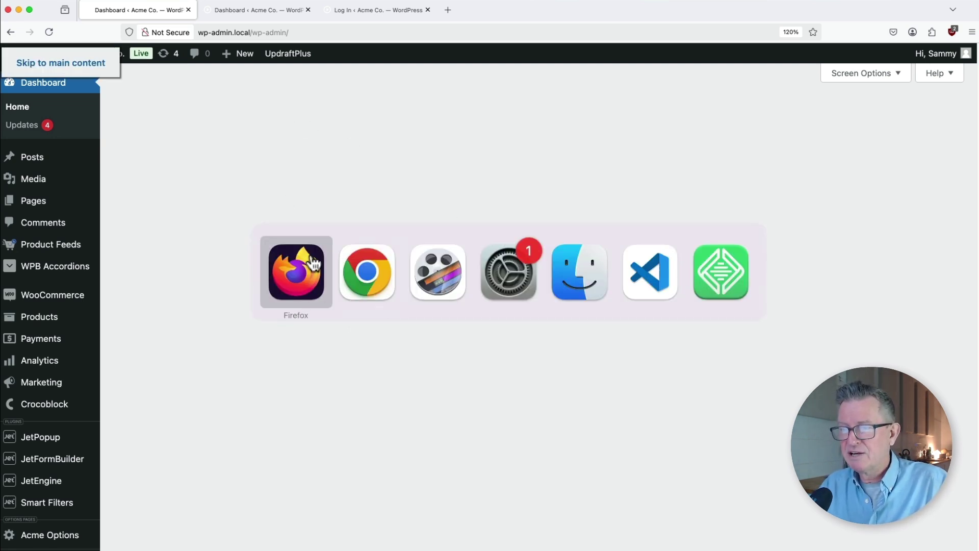
click(368, 293)
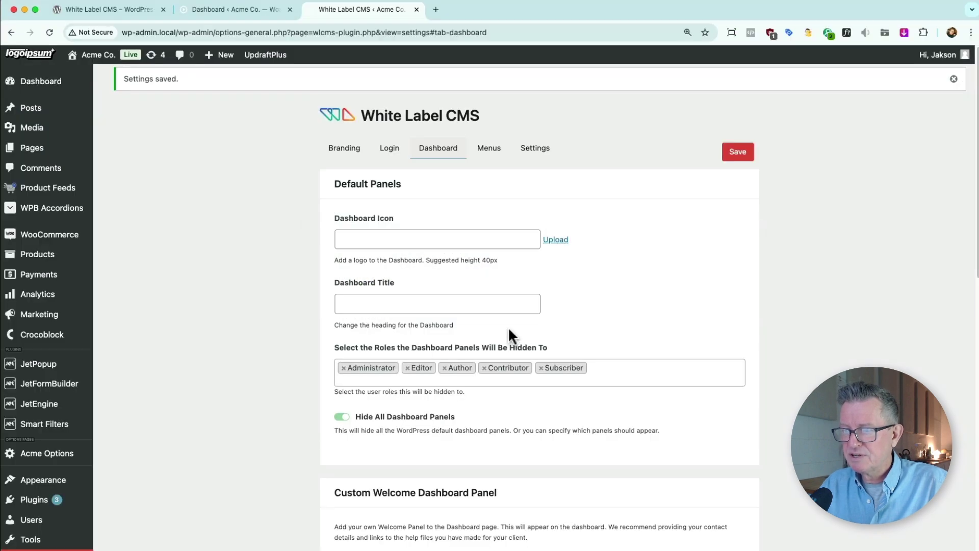
scroll(508, 326, down, 3)
scroll(414, 344, down, 4)
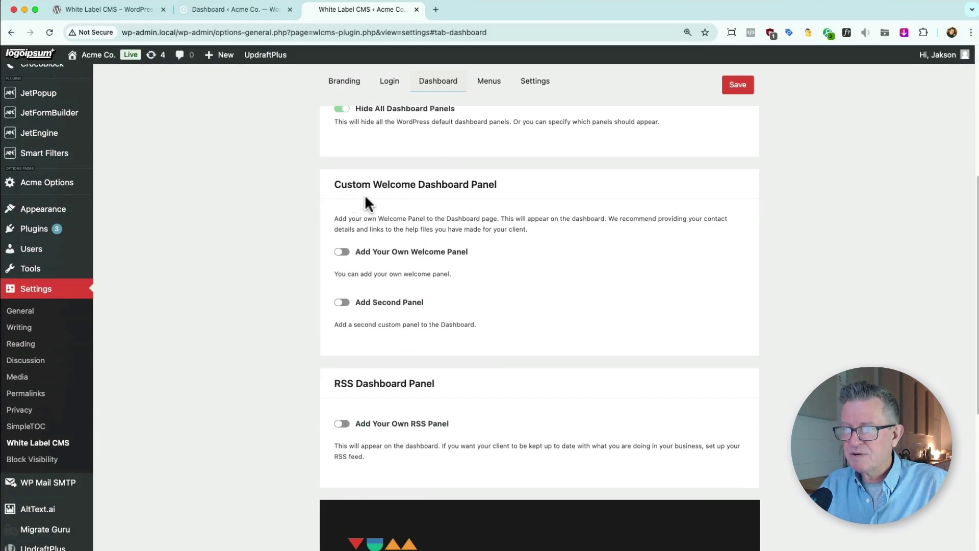
click(349, 251)
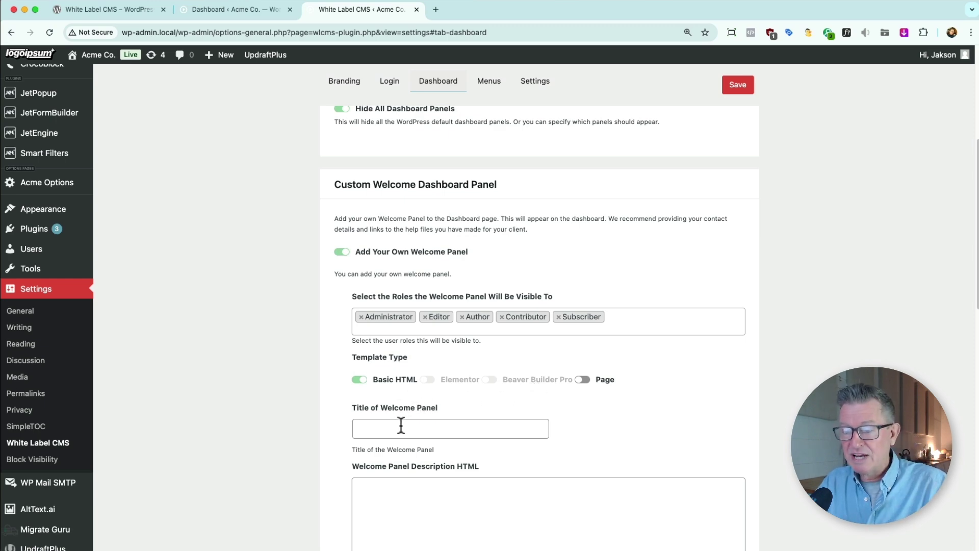
click(509, 511)
scroll(461, 483, down, 3)
scroll(424, 453, up, 5)
scroll(505, 474, up, 1)
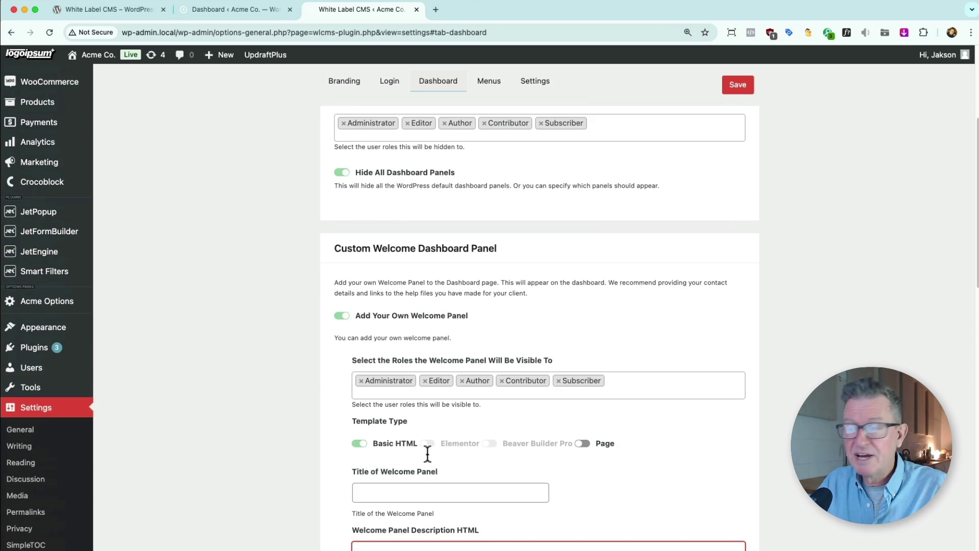
Set the welcome panel's template type to Page, choose the Dashboard page and save the settings
click(581, 444)
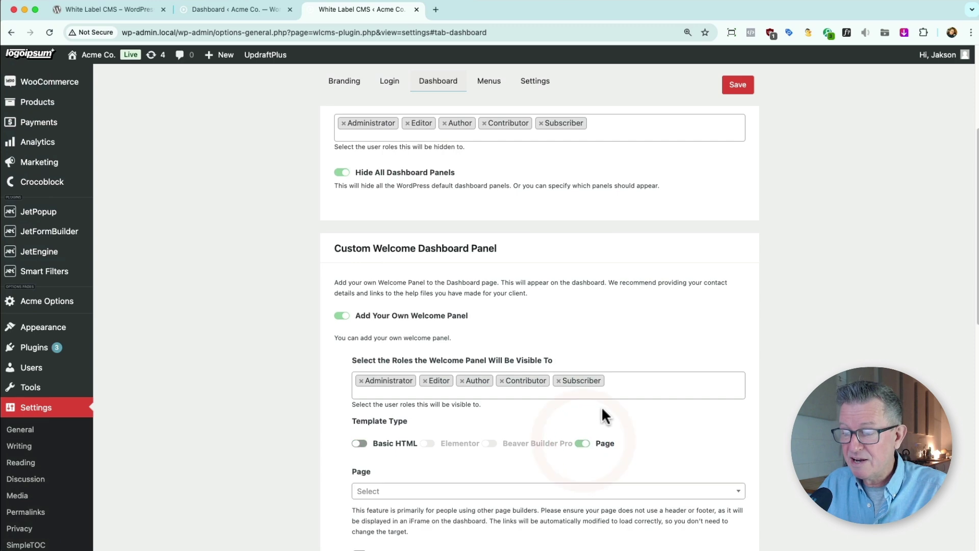
scroll(603, 420, down, 3)
click(398, 393)
click(377, 435)
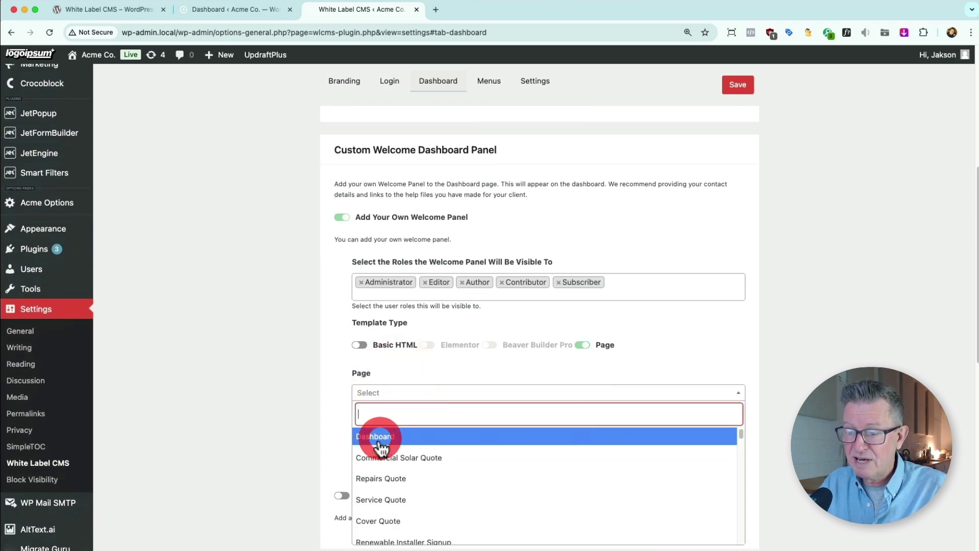
click(728, 88)
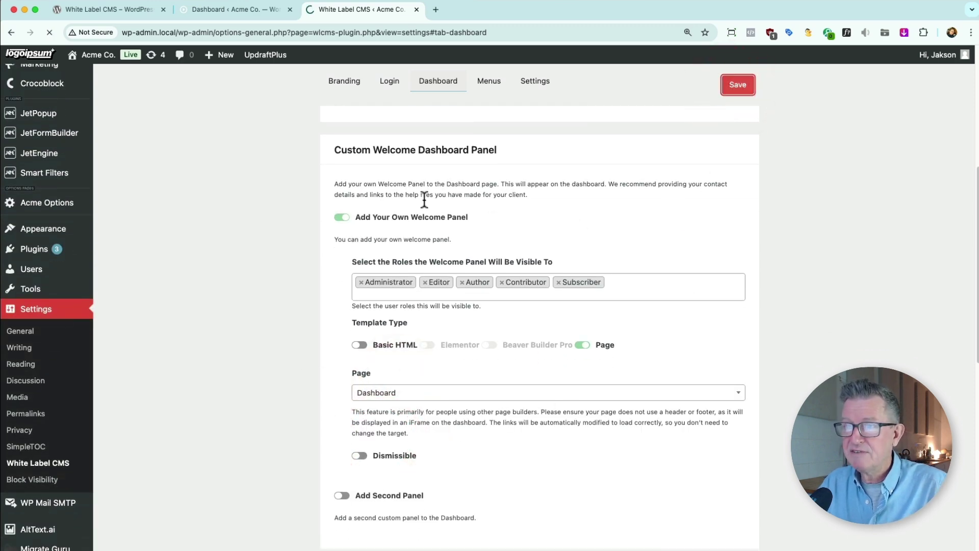
Switch to Firefox and review the custom welcome panel and admin menu on the client's dashboard
key(super+Tab)
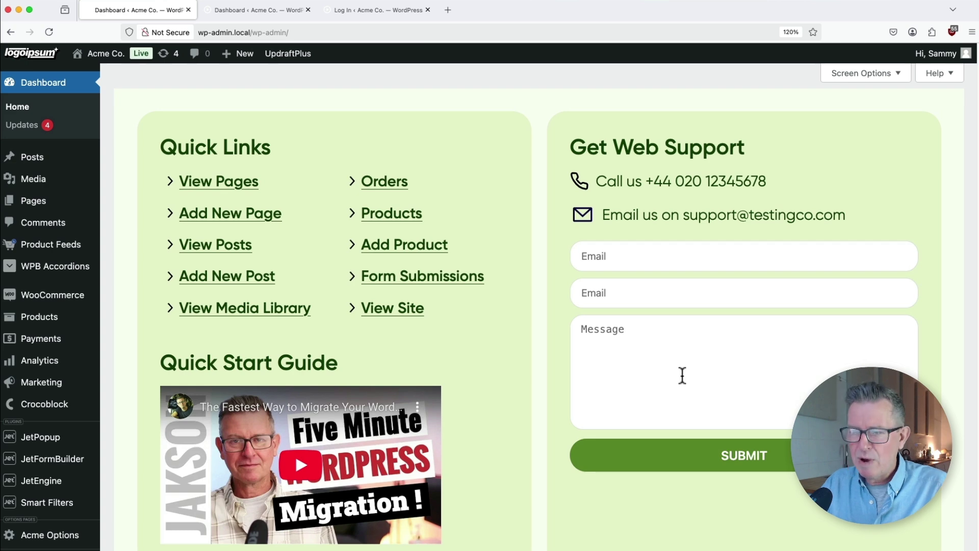
scroll(713, 342, down, 4)
scroll(573, 423, down, 2)
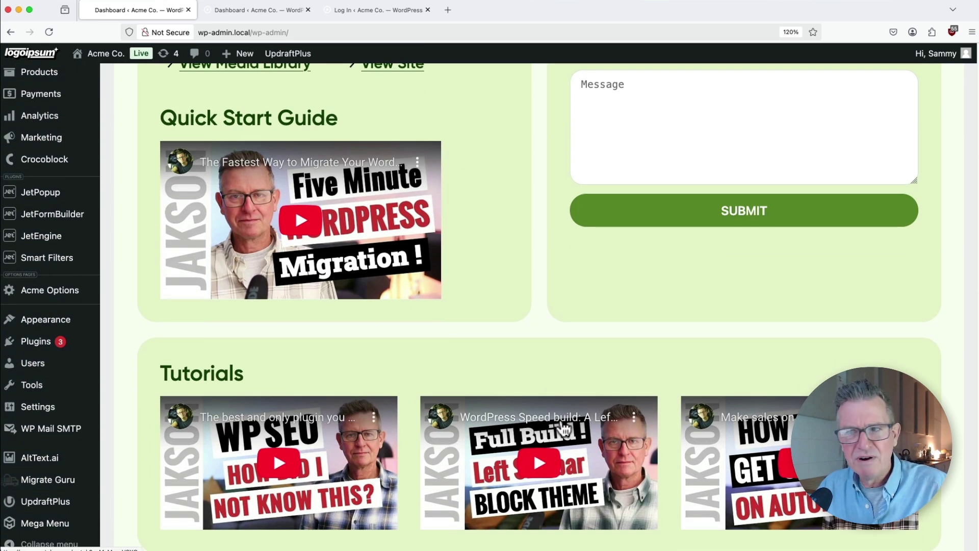
scroll(511, 428, up, 6)
key(super+Tab)
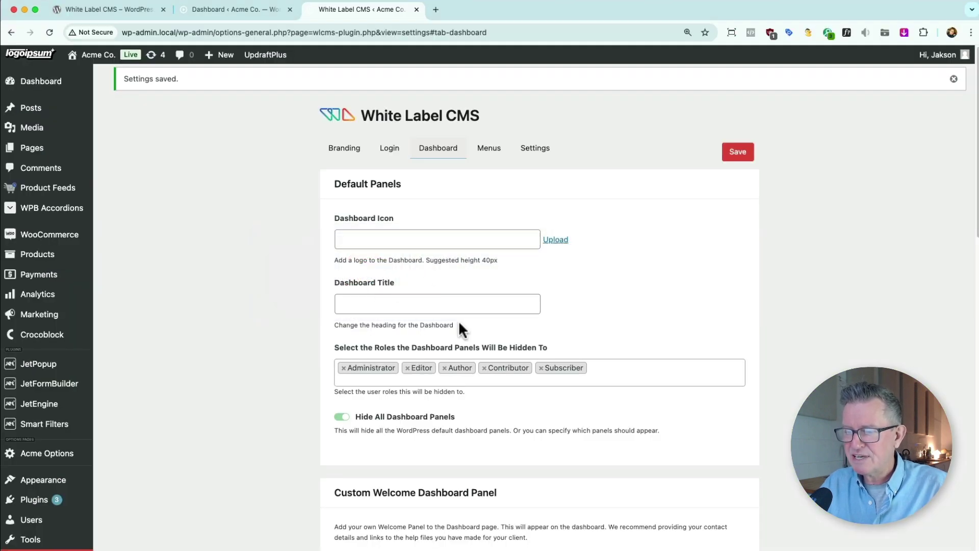
key(super+Tab)
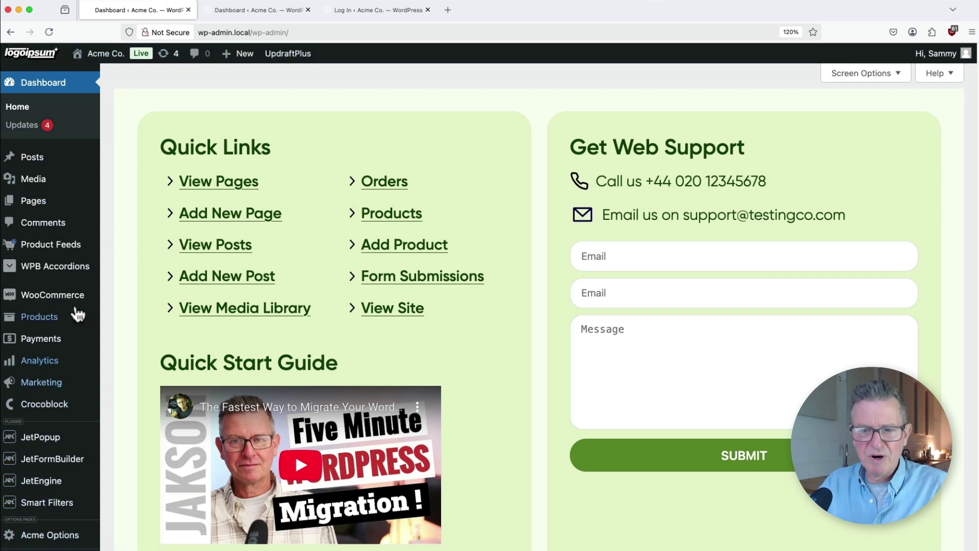
Switch back to Chrome and enable hiding menus for the client in the White Label CMS menu settings
key(super+Tab)
click(489, 148)
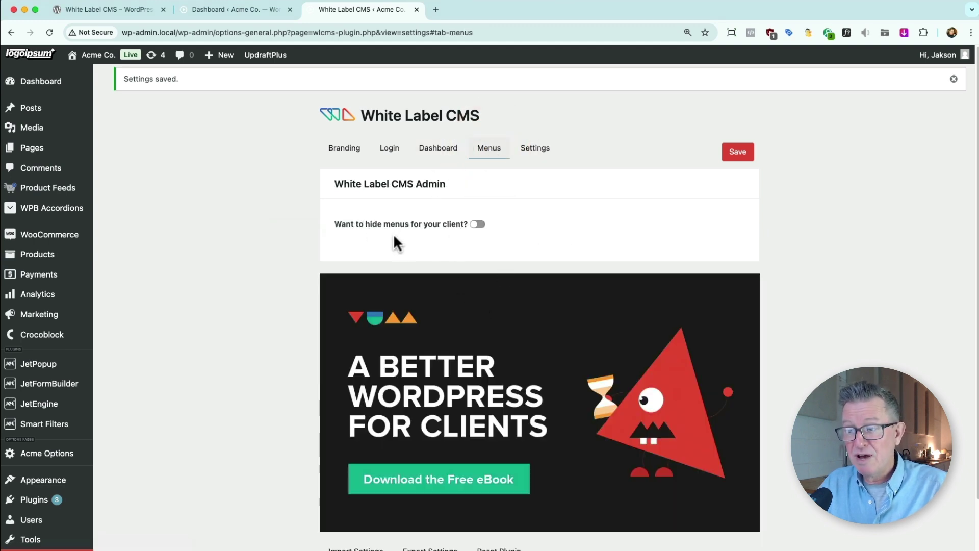
click(484, 226)
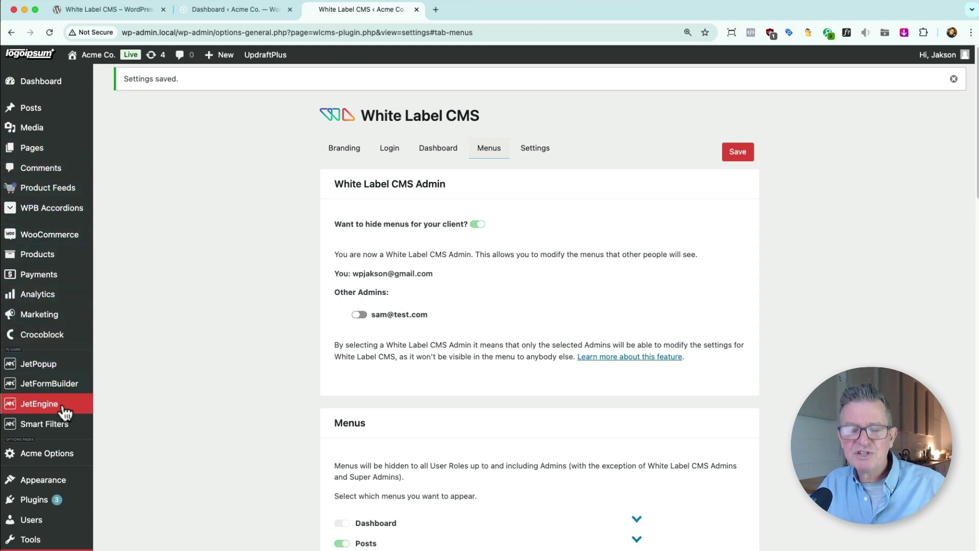
mouse_move(57, 413)
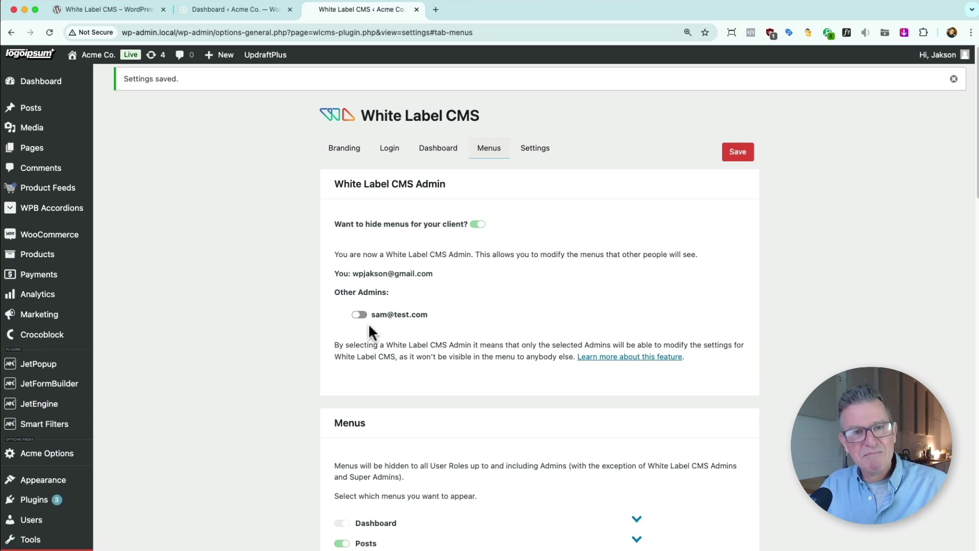
Hide the Updates submenu item under Dashboard from the client's admin menu
scroll(427, 300, down, 5)
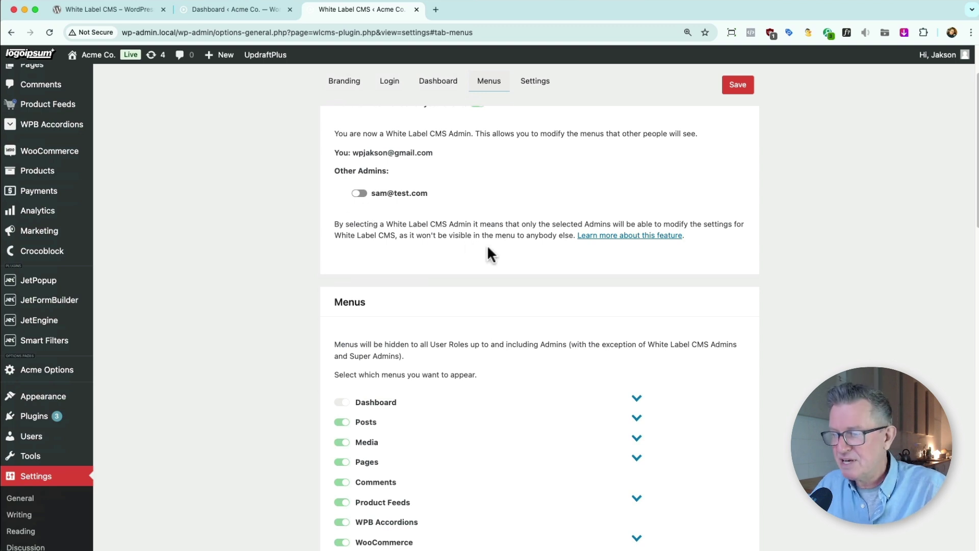
scroll(581, 301, down, 4)
click(637, 301)
click(360, 342)
Expand the Pages and Posts submenu lists in the menu settings to check their items
scroll(473, 346, down, 1)
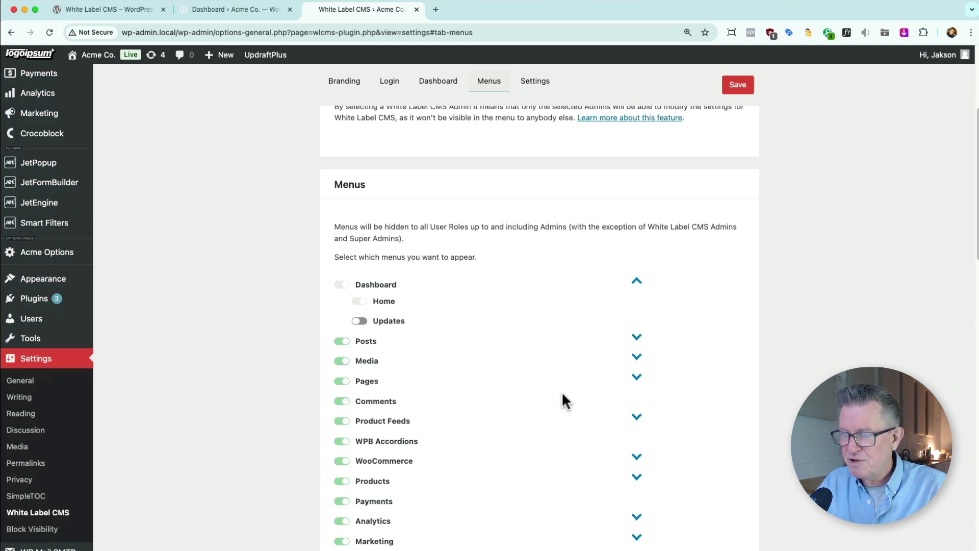
click(637, 377)
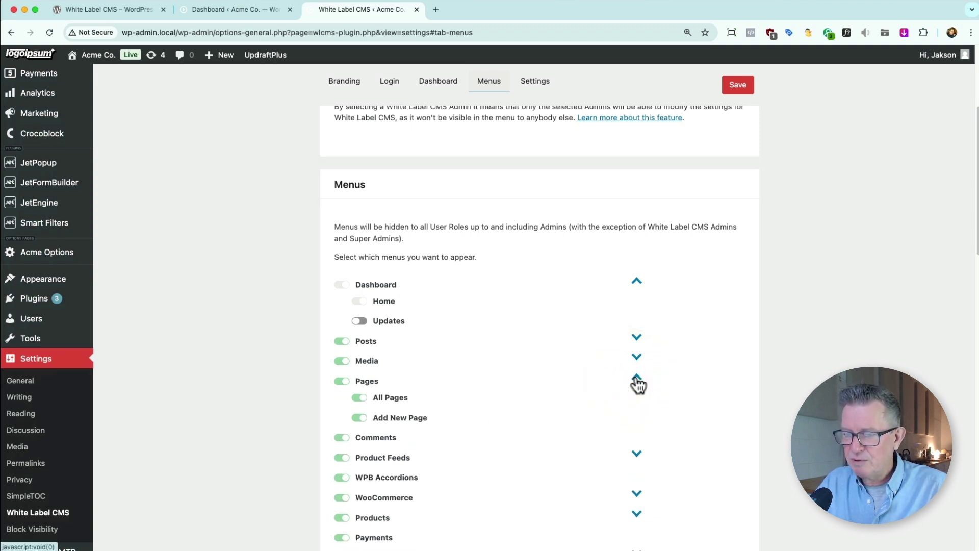
click(637, 337)
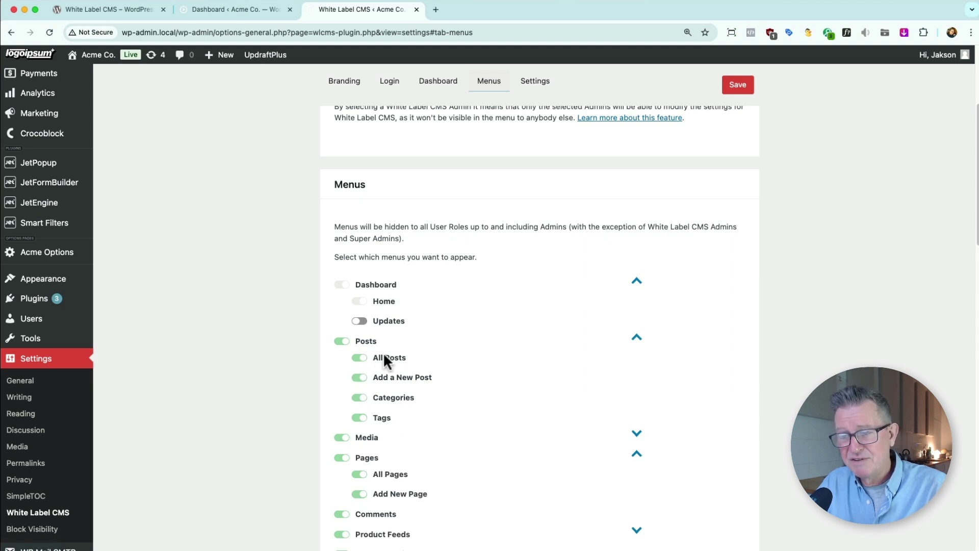
Hide the Product Feeds and WPB Accordions menus from the client's admin menu
scroll(454, 418, down, 2)
scroll(377, 425, down, 1)
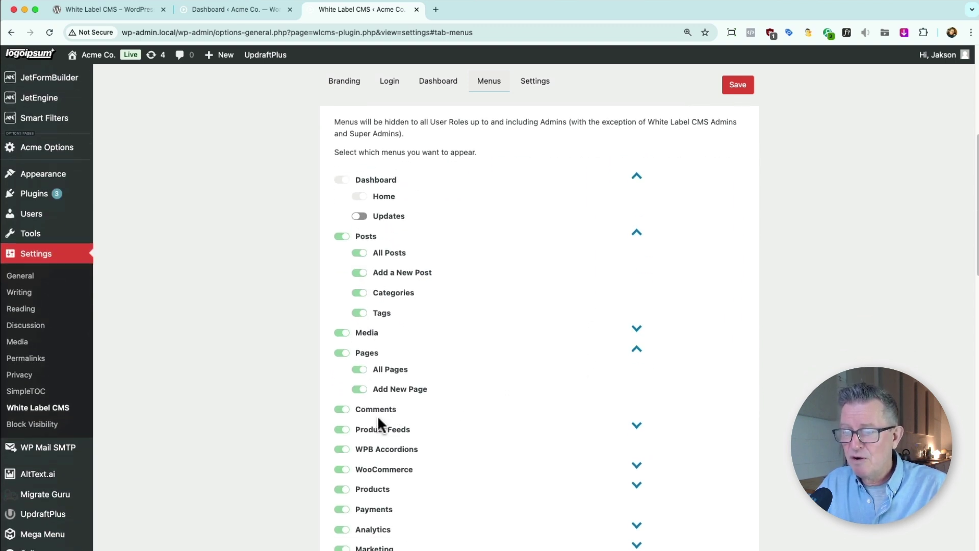
scroll(379, 416, down, 2)
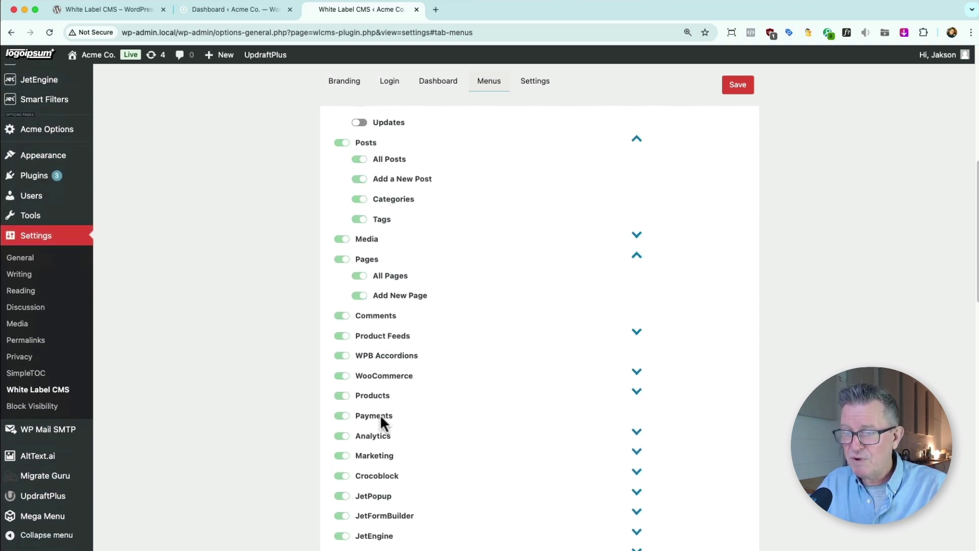
click(342, 336)
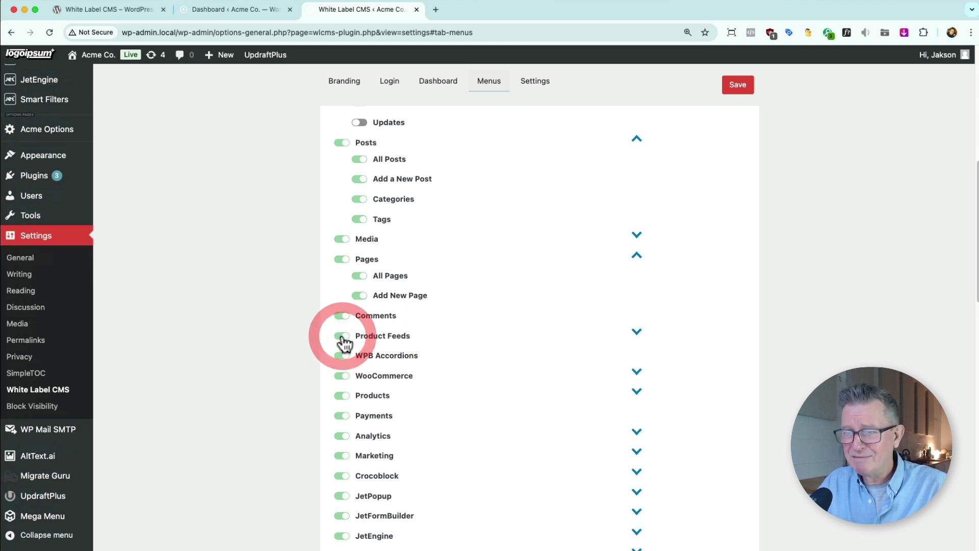
click(343, 355)
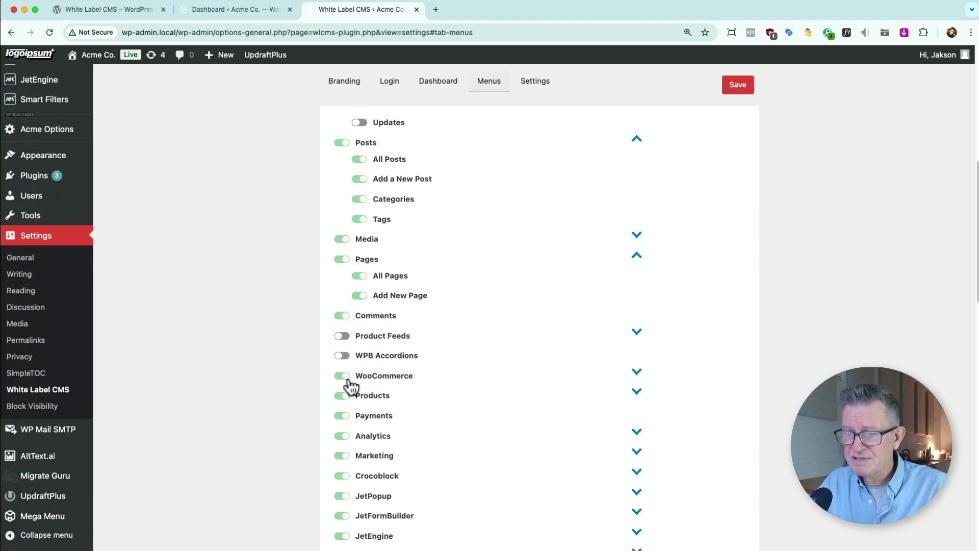
Hide the Settings, Status, unnamed and Extensions submenu items under WooCommerce
click(637, 372)
scroll(622, 408, down, 5)
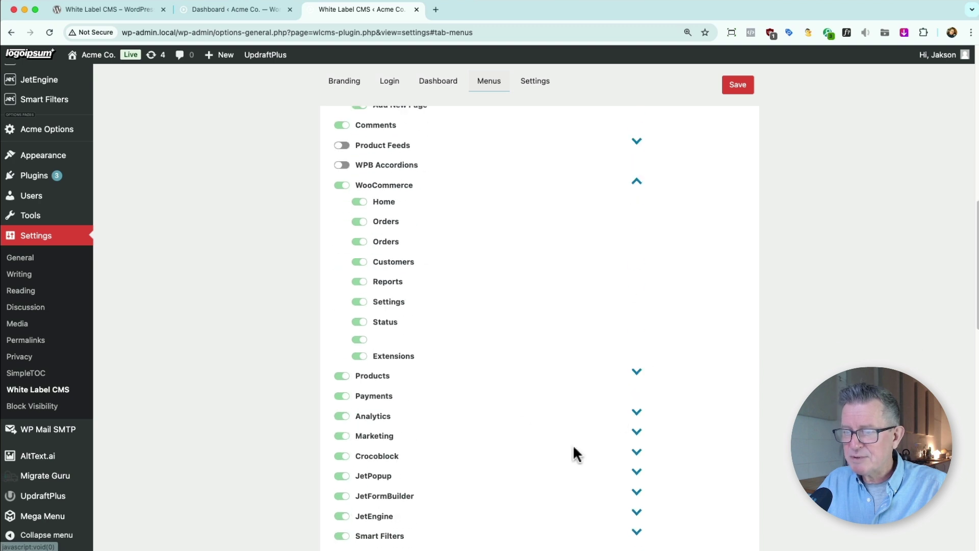
click(357, 356)
click(359, 339)
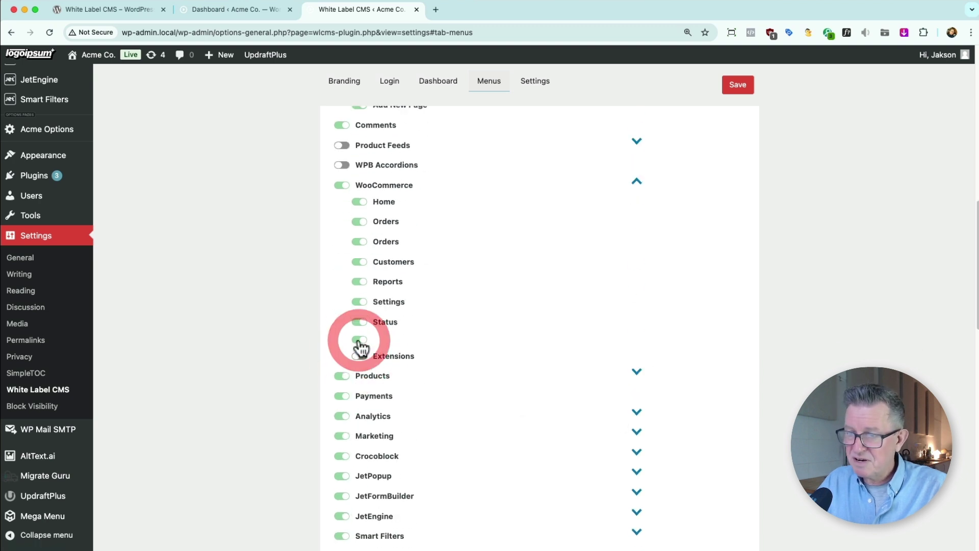
click(360, 322)
click(360, 302)
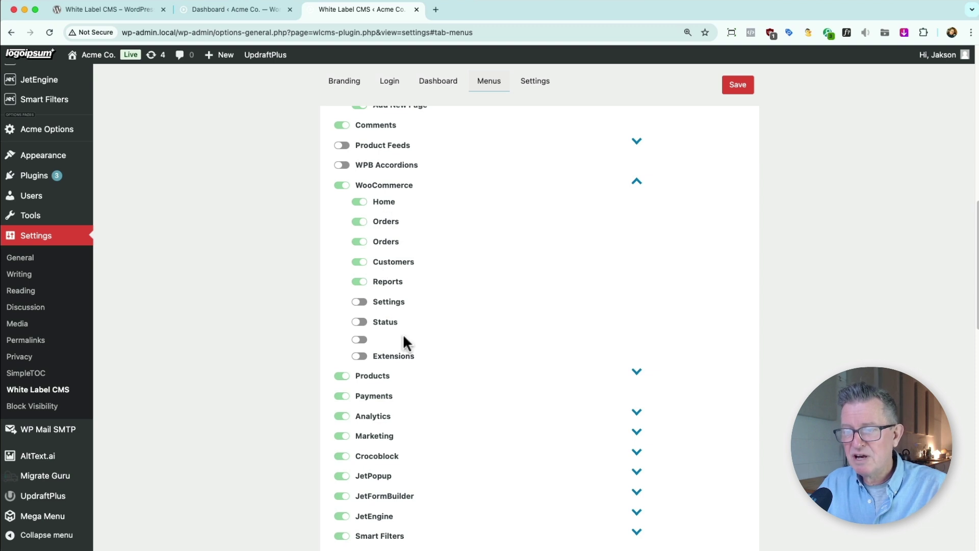
Hide the Product Import and Product Export submenu items under Products
click(636, 371)
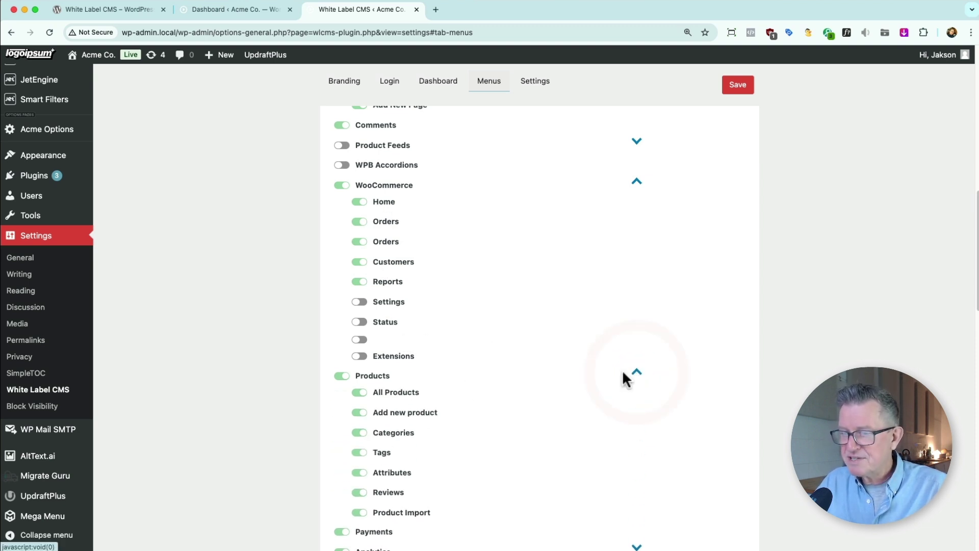
scroll(357, 455, down, 3)
click(359, 449)
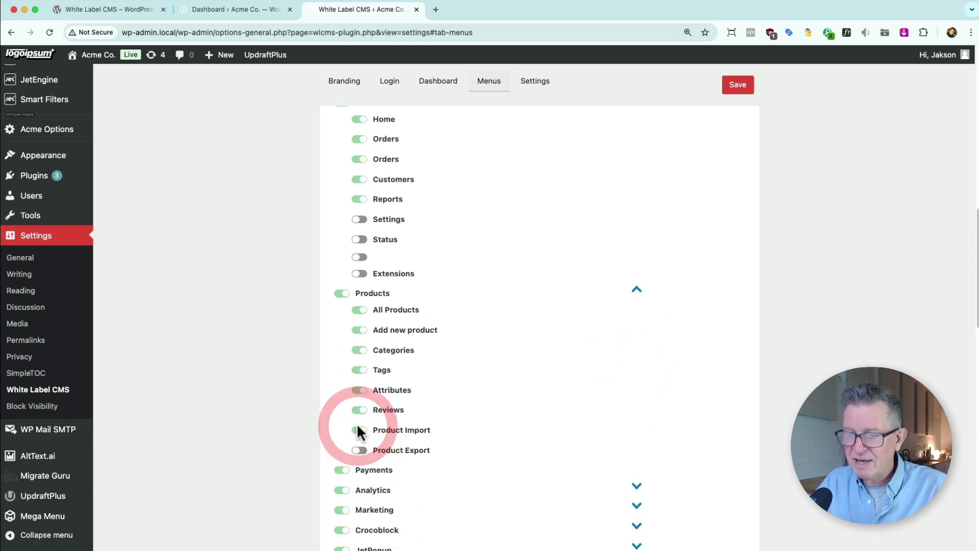
click(364, 430)
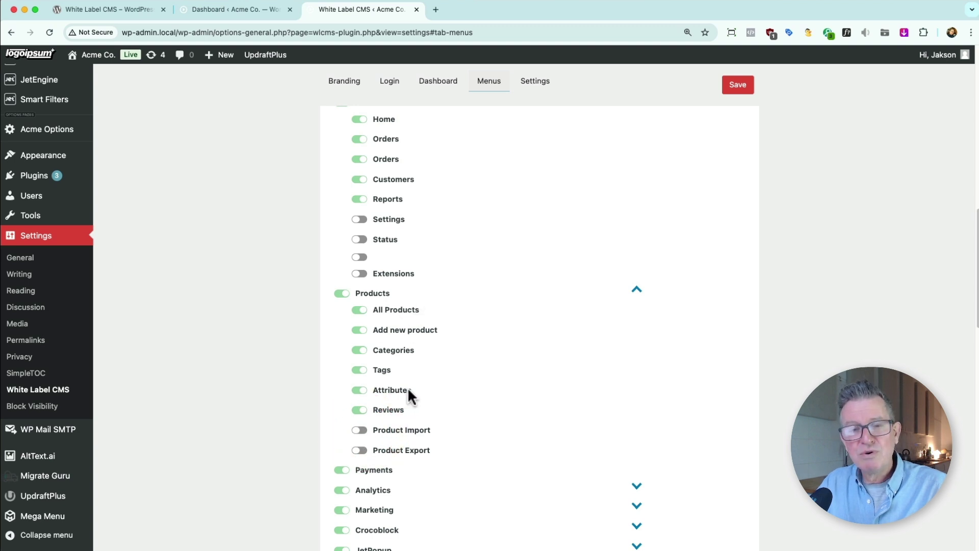
Hide the Payments, Analytics and Marketing menus from the client's admin menu
scroll(546, 381, down, 3)
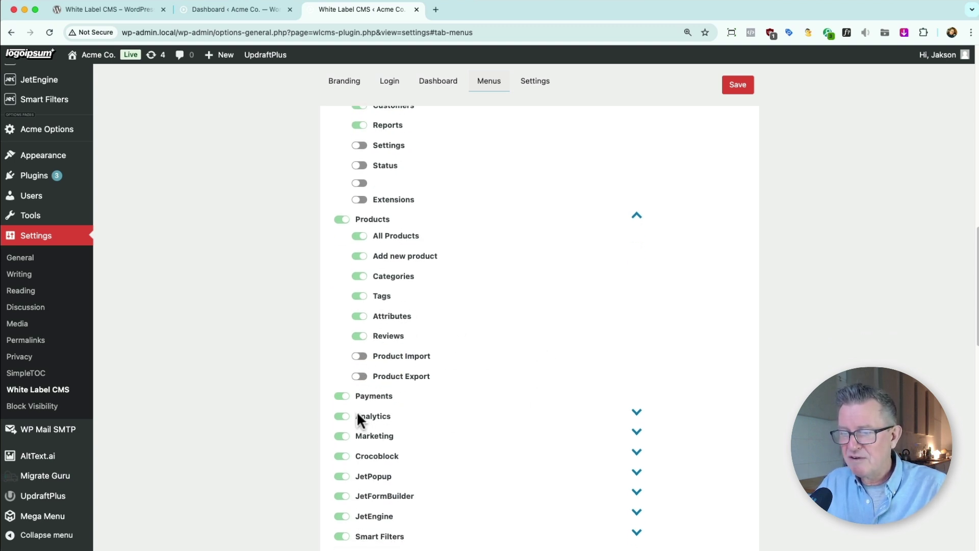
click(342, 396)
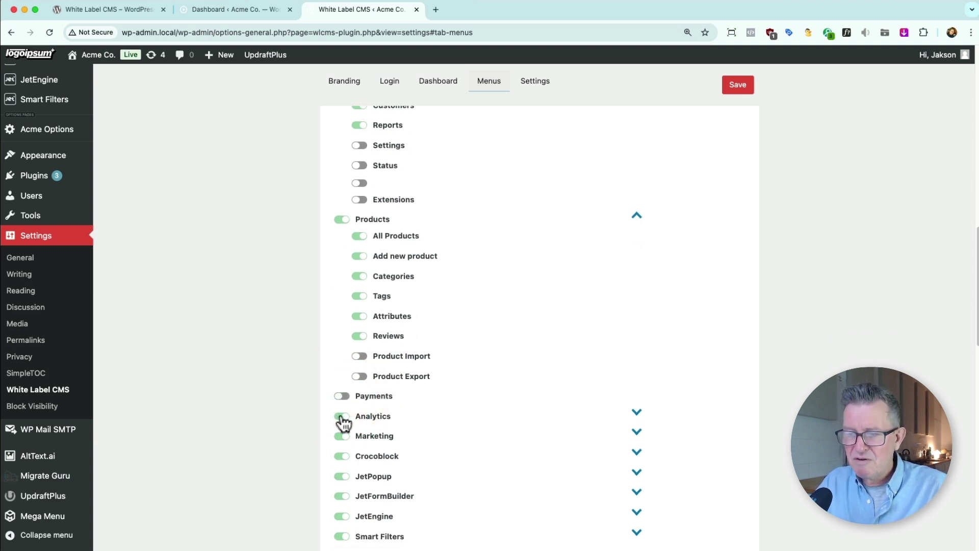
click(341, 415)
click(342, 435)
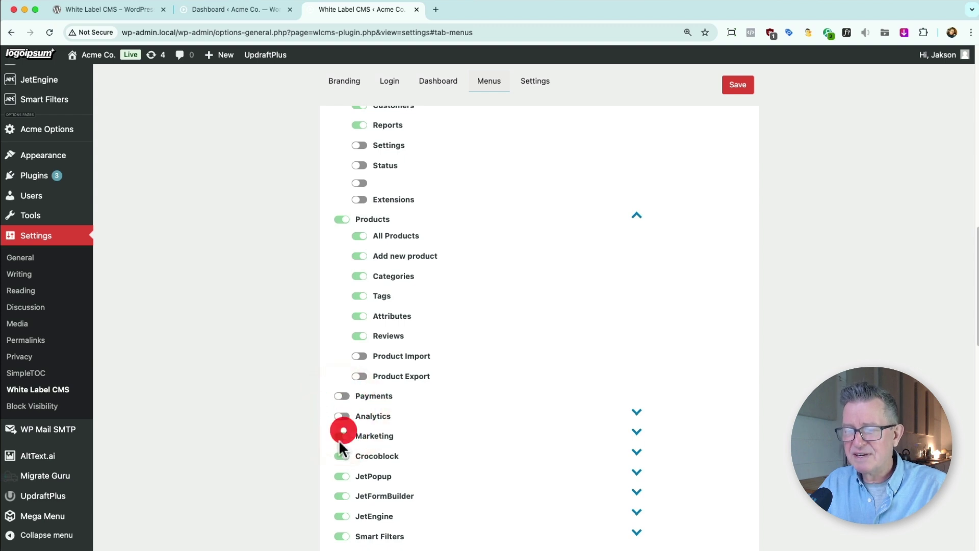
Hide the Crocoblock, JetPopup, JetFormBuilder, JetEngine and Smart Filters menus from the client
scroll(346, 265, down, 5)
click(342, 256)
click(341, 276)
click(342, 295)
click(342, 315)
click(342, 336)
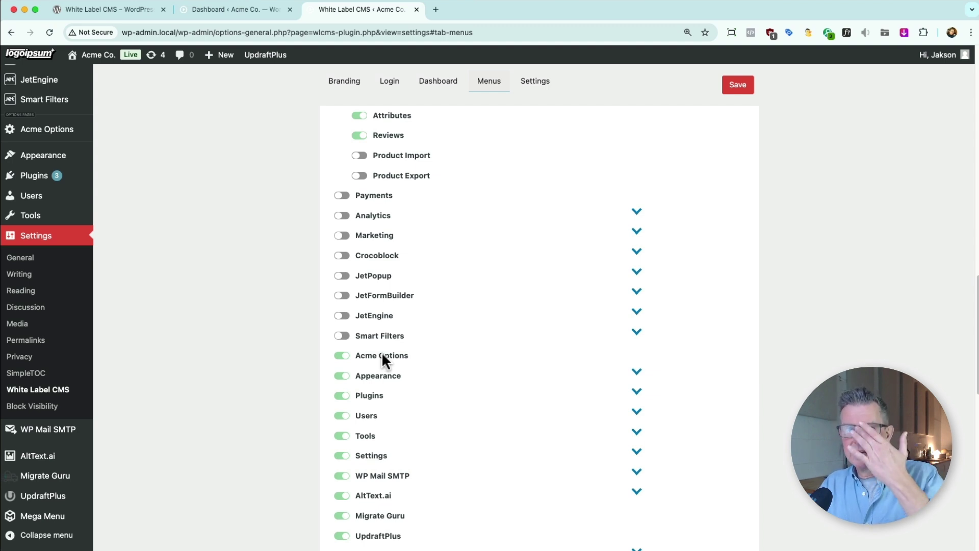
Hide the Acme Options menu and the Appearance menu with all its submenu items
click(345, 356)
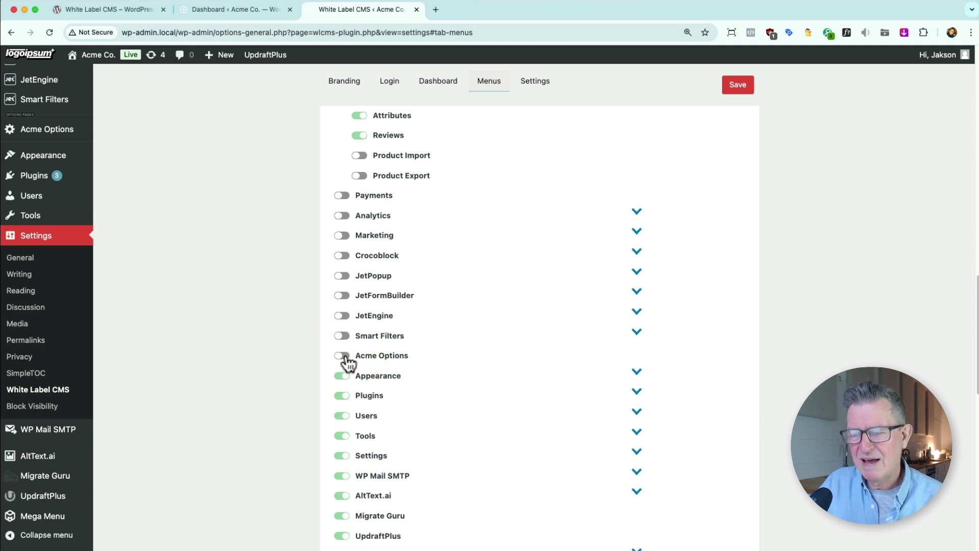
click(342, 377)
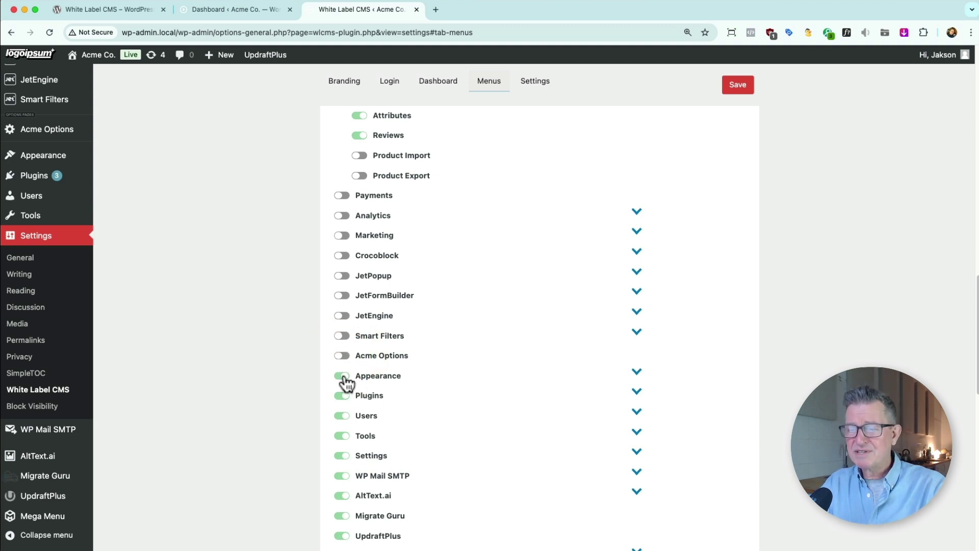
click(636, 371)
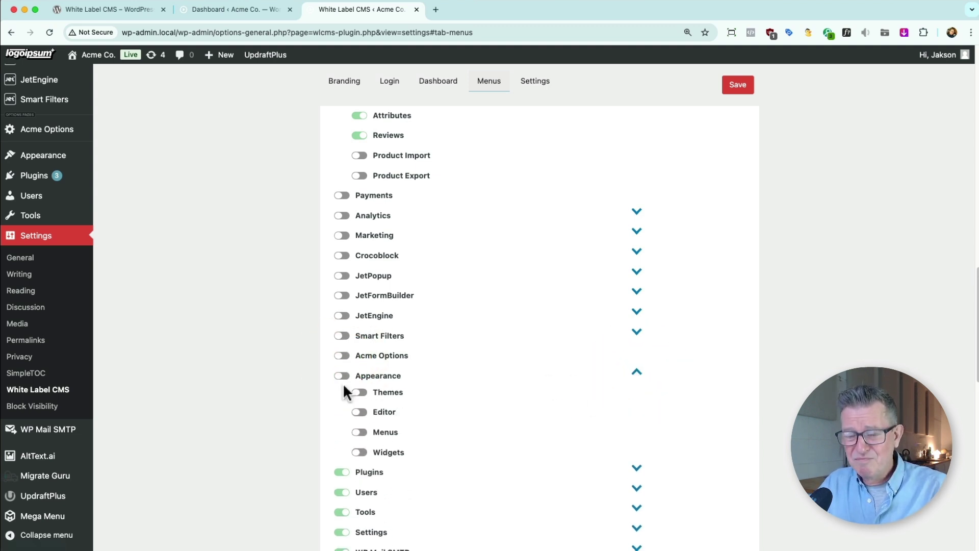
Hide the Plugins, Users, Tools and Settings menus from the client's admin menu
scroll(365, 414, down, 2)
scroll(386, 450, down, 1)
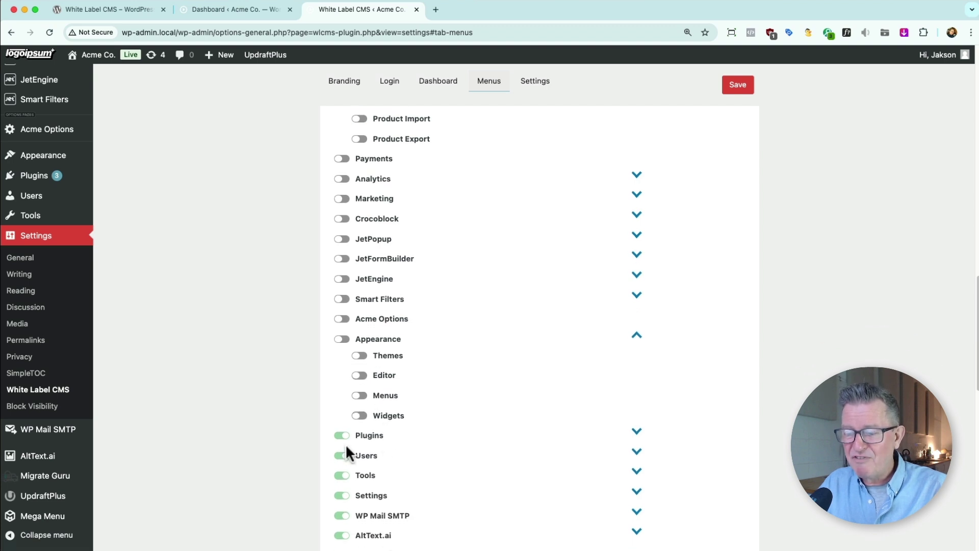
click(344, 437)
click(343, 455)
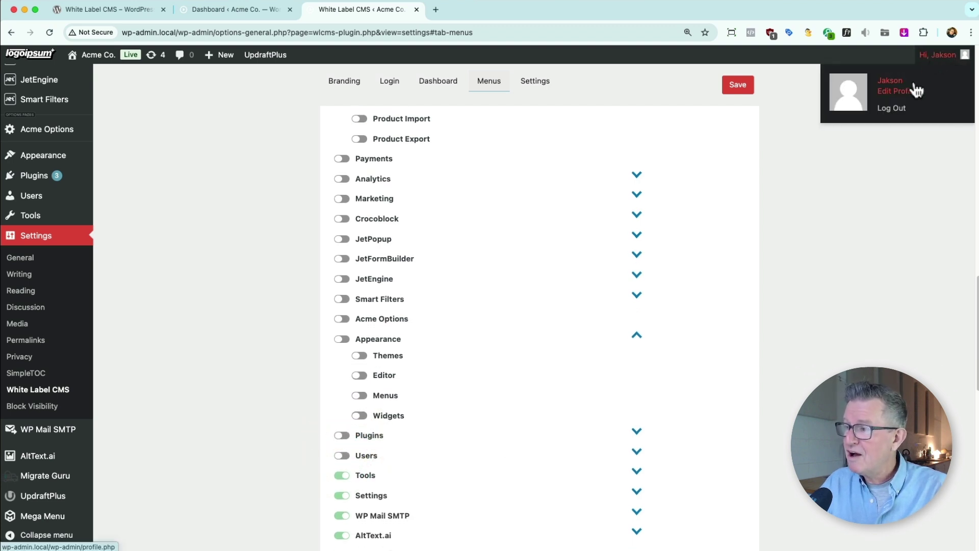
click(790, 451)
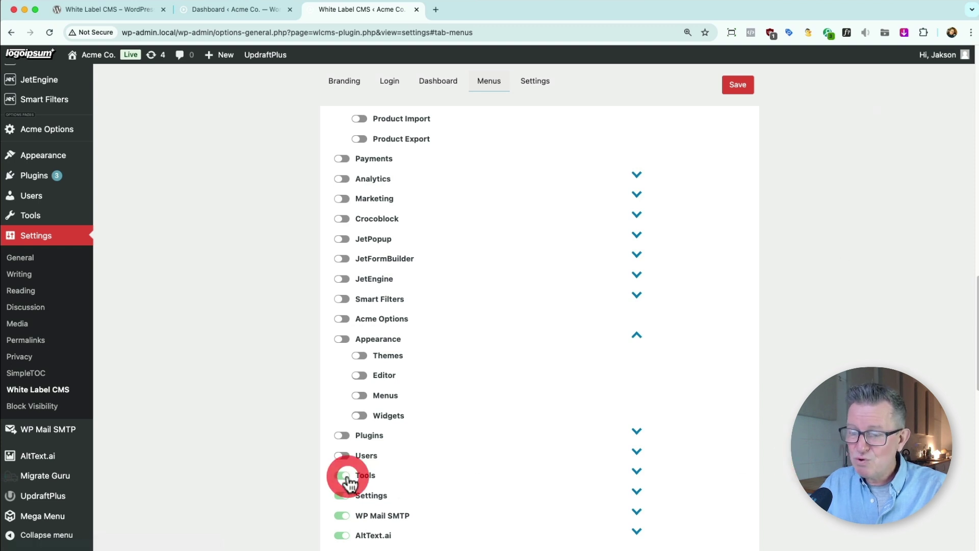
click(343, 495)
Hide the WP Mail SMTP, AltText.ai, Migrate Guru, UpdraftPlus and Mega Menu menus from the client
scroll(408, 479, down, 5)
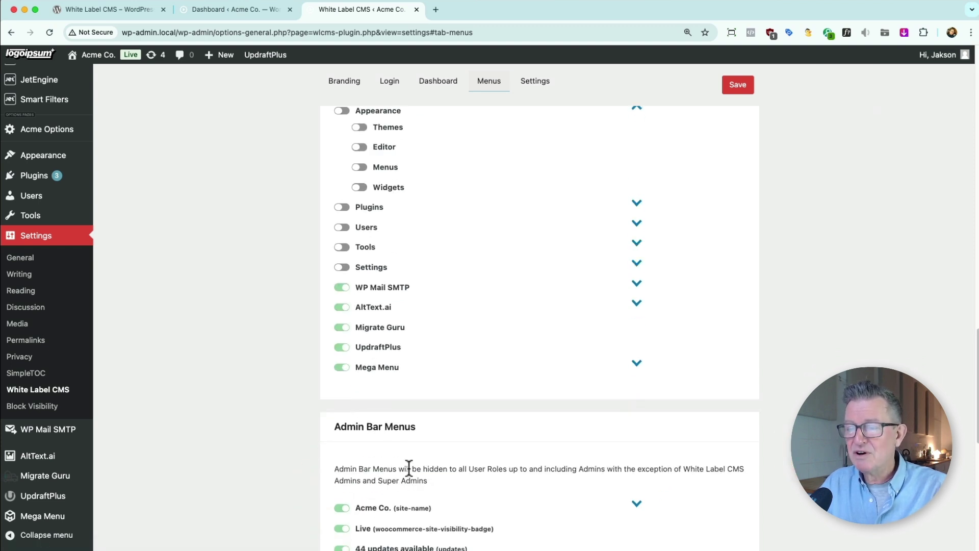
click(346, 290)
click(343, 306)
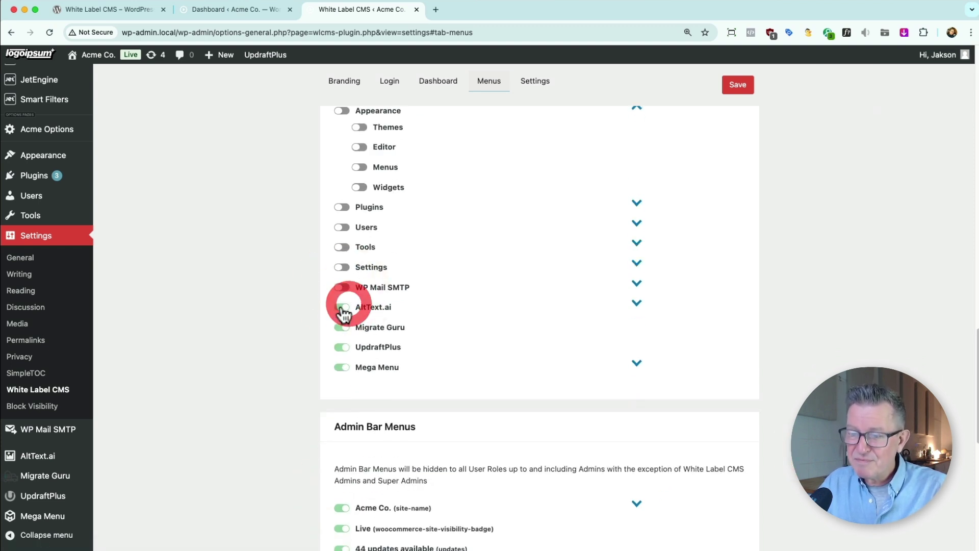
click(343, 328)
click(341, 347)
click(342, 367)
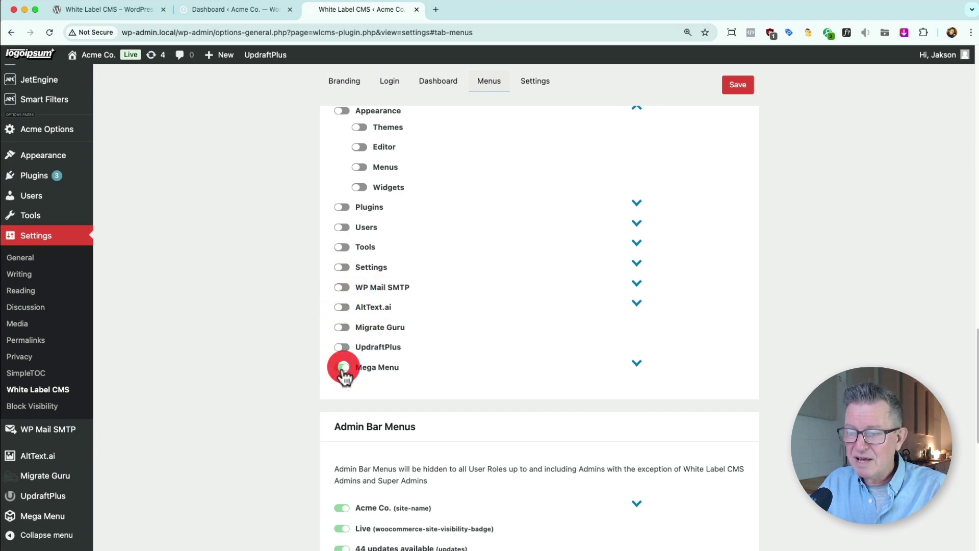
Save the menu settings and switch to Firefox to review the client's admin menu
click(737, 86)
key(super+Tab)
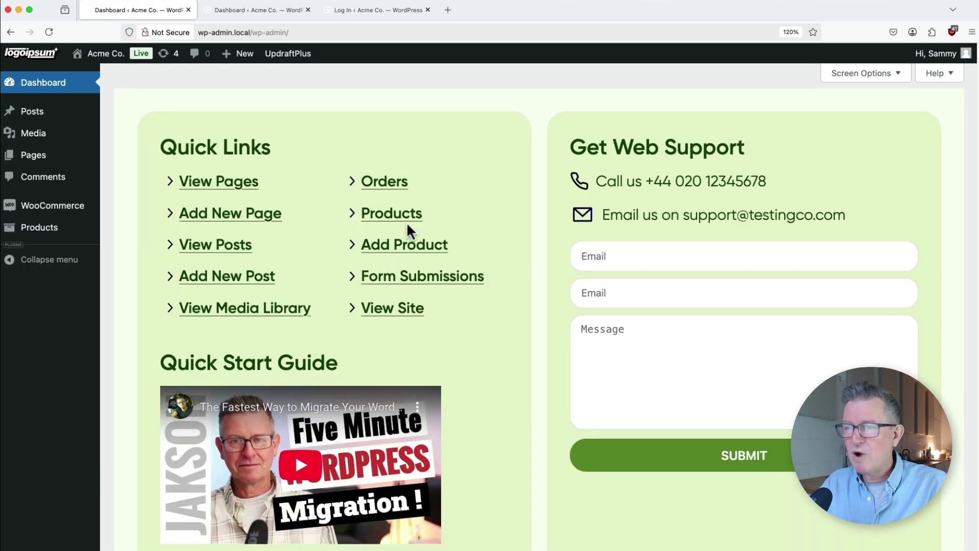
Switch back to Chrome, hide the Live, updates, comments and UpdraftPlus items under Admin Bar Menus, and save the settings
key(super+Tab)
scroll(509, 246, down, 20)
scroll(502, 325, down, 20)
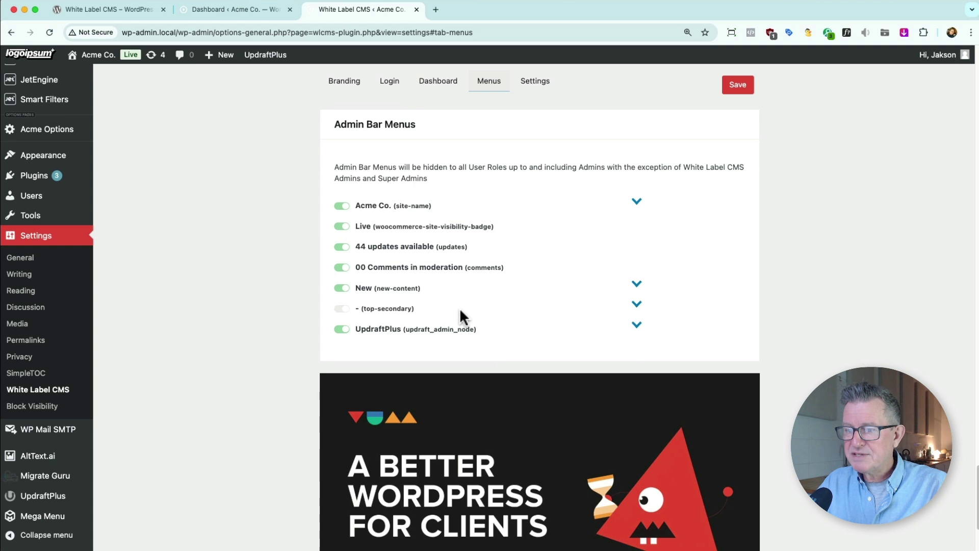
click(350, 227)
click(349, 247)
click(345, 267)
click(345, 284)
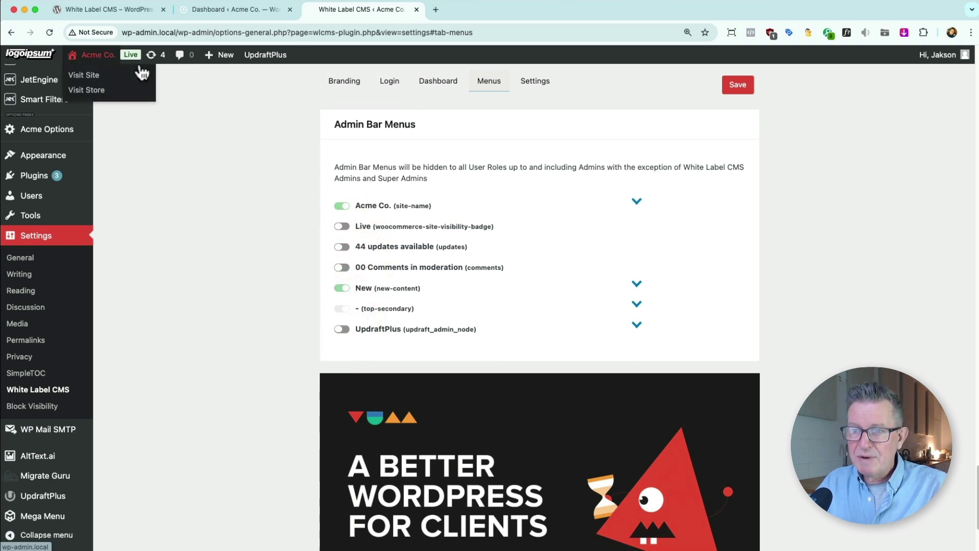
click(739, 88)
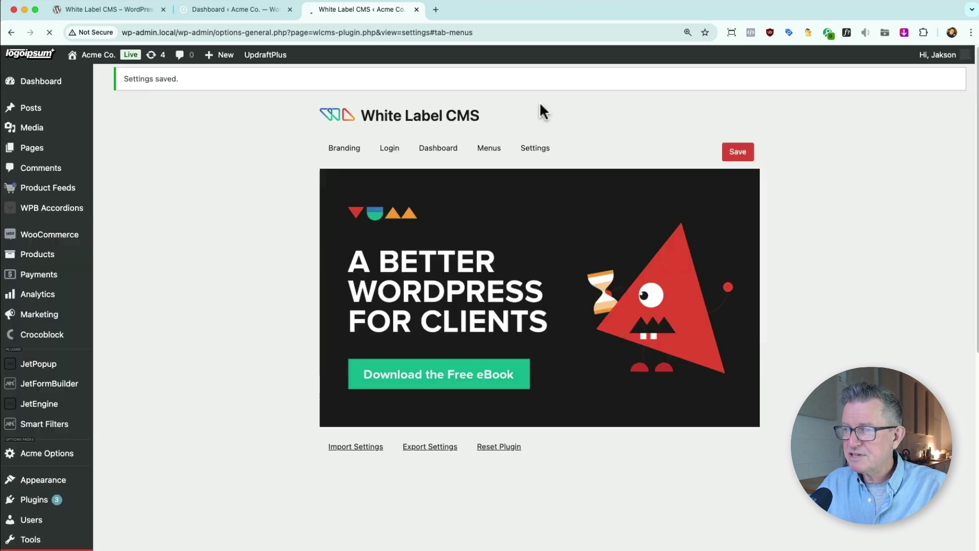
In the White Label CMS general settings, enable hiding the Help Box and Screen Options
click(536, 148)
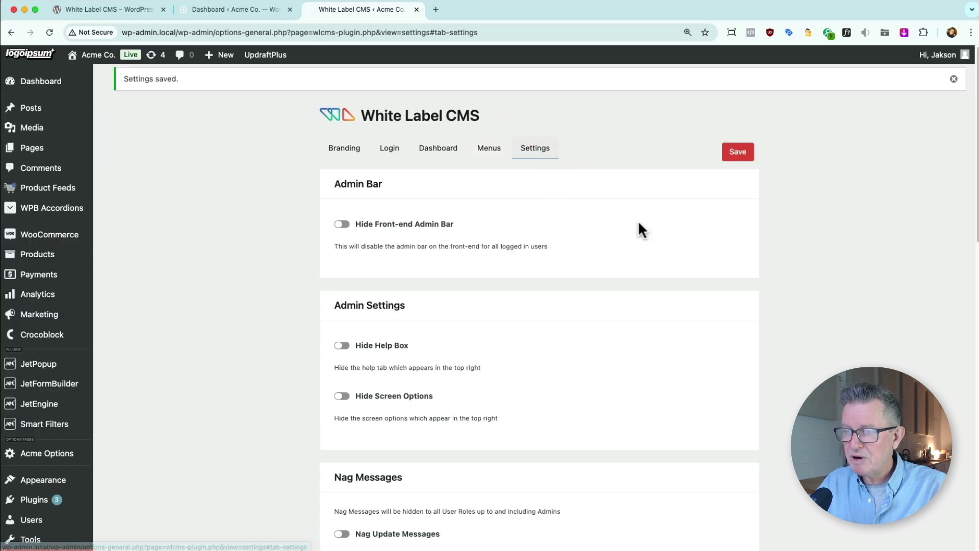
click(342, 347)
click(342, 397)
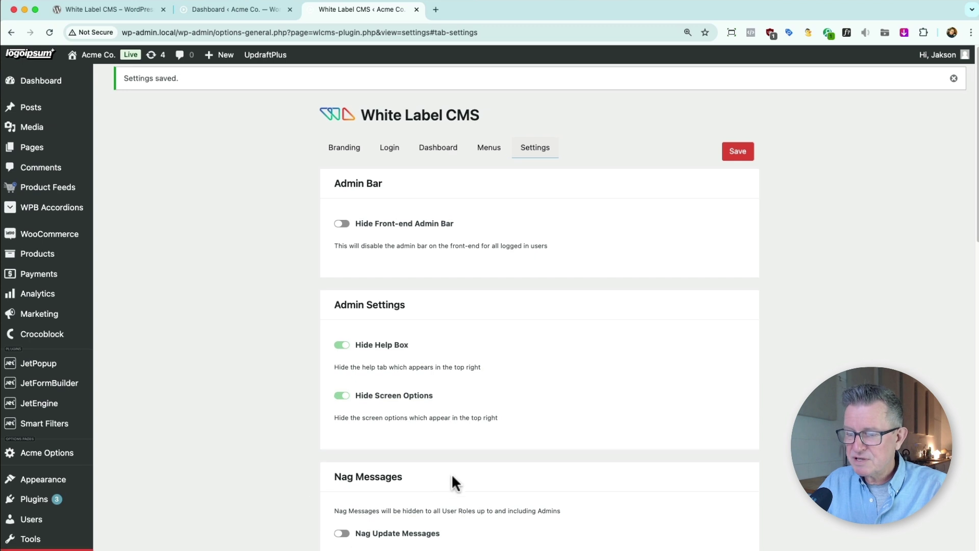
Enable the Nag Update Messages option to hide update nags, and save the settings
scroll(455, 480, down, 1)
click(338, 517)
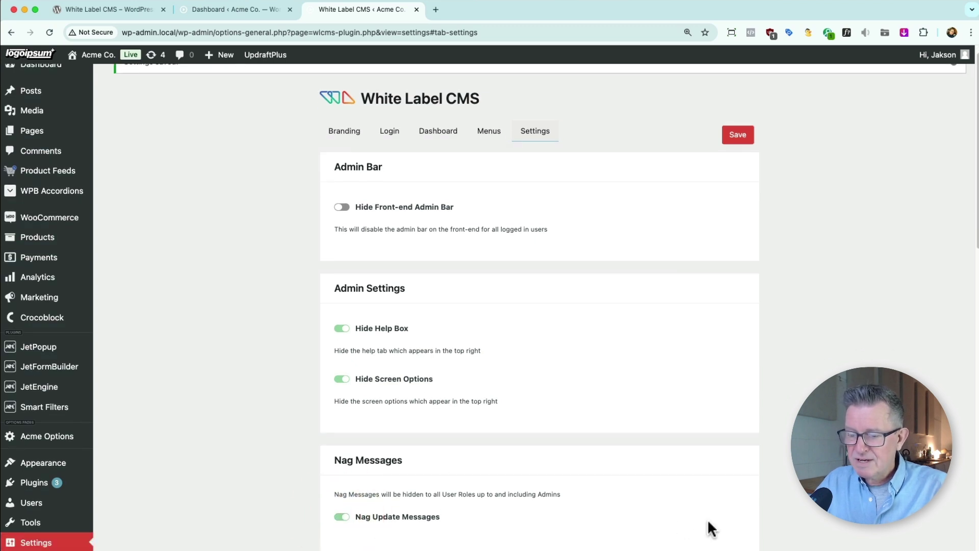
scroll(537, 479, down, 5)
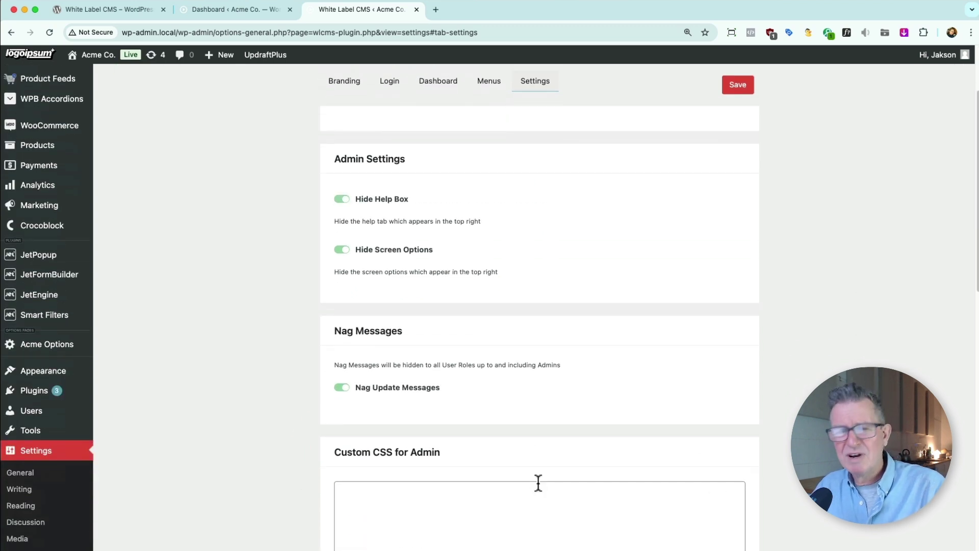
click(740, 88)
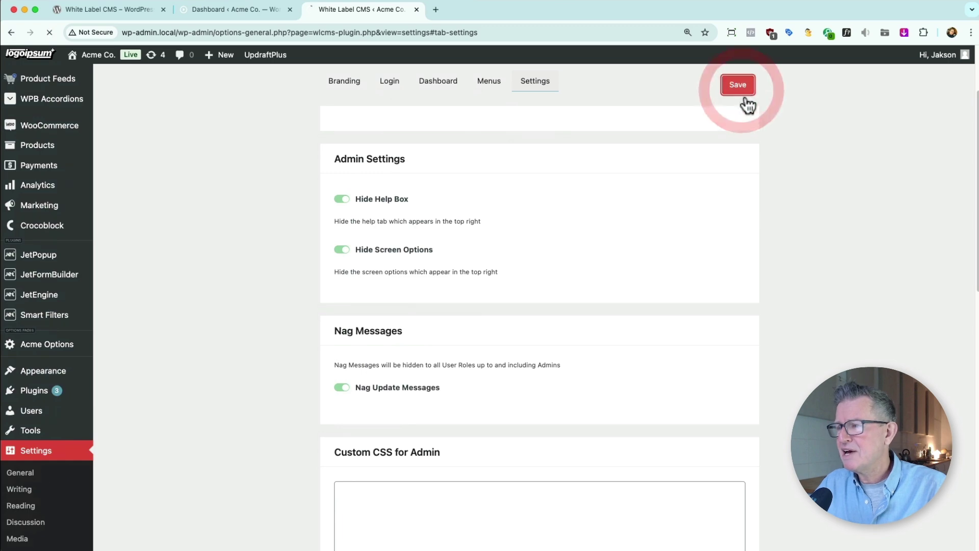
Reload the client's dashboard in Firefox to check the admin bar, Help and Screen Options, and return to Chrome
key(super+Tab)
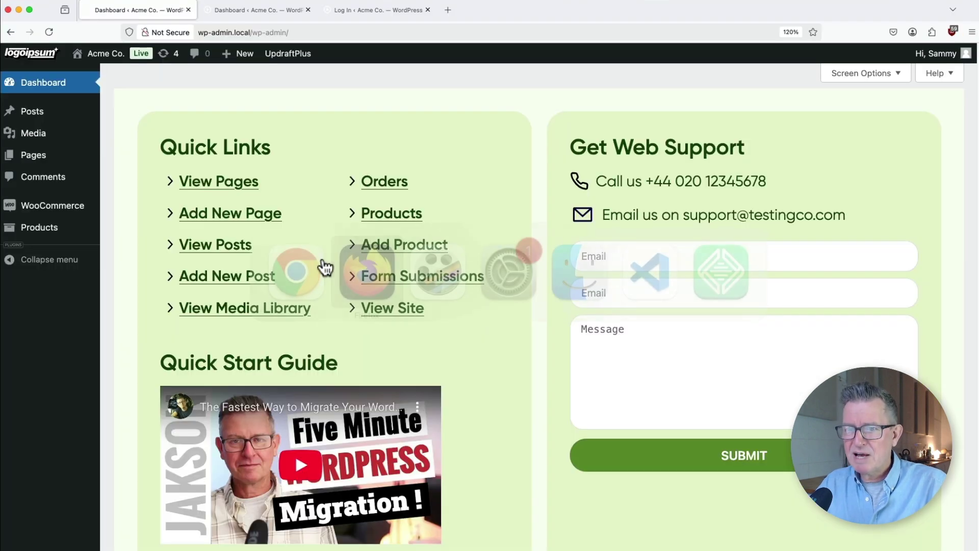
key(super+r)
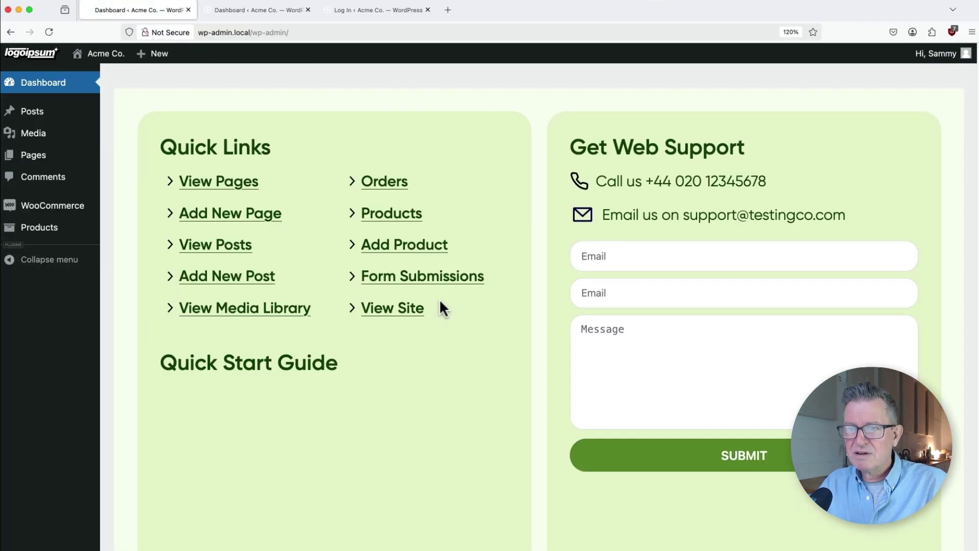
key(super+Tab)
Switch one more item's toggle in the White Label CMS Menus settings and save the settings
scroll(493, 340, down, 3)
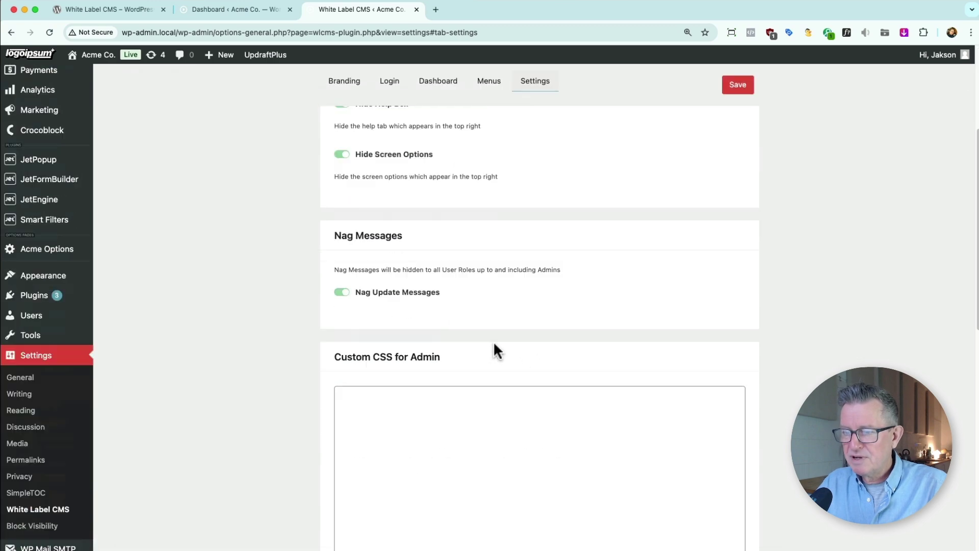
scroll(510, 230, up, 3)
click(490, 149)
scroll(504, 306, down, 20)
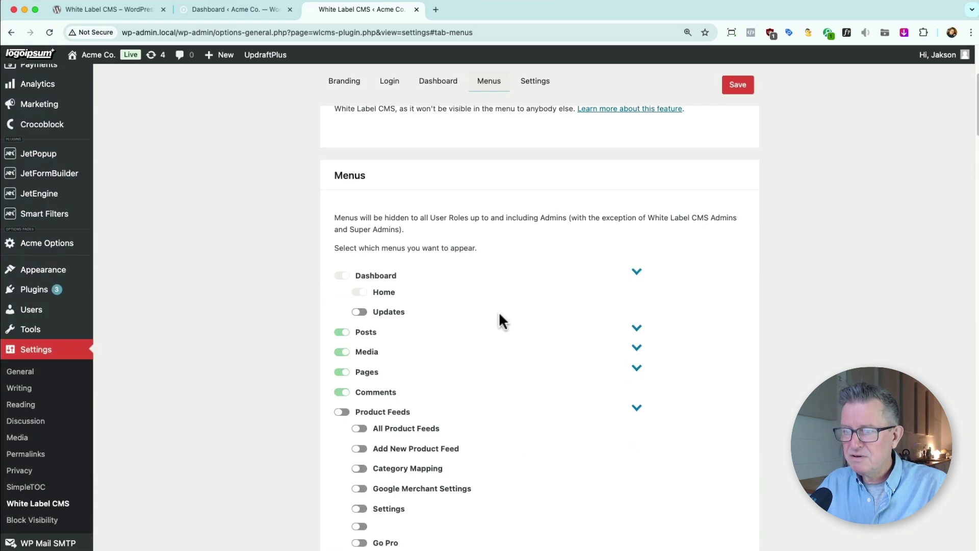
click(341, 164)
click(729, 87)
In Firefox, inspect the admin menu background and set its background colour to the green sampled from the Submit button
key(super+Tab)
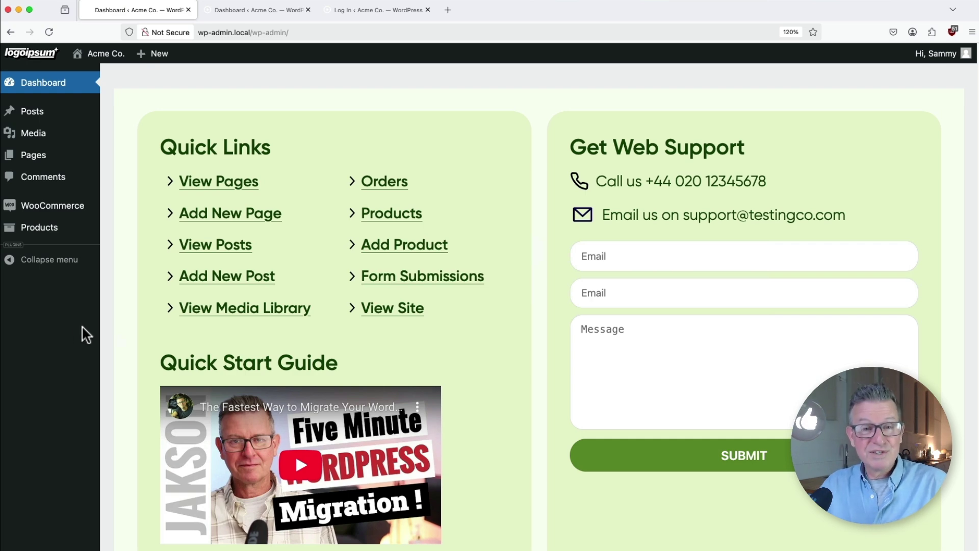
right_click(52, 317)
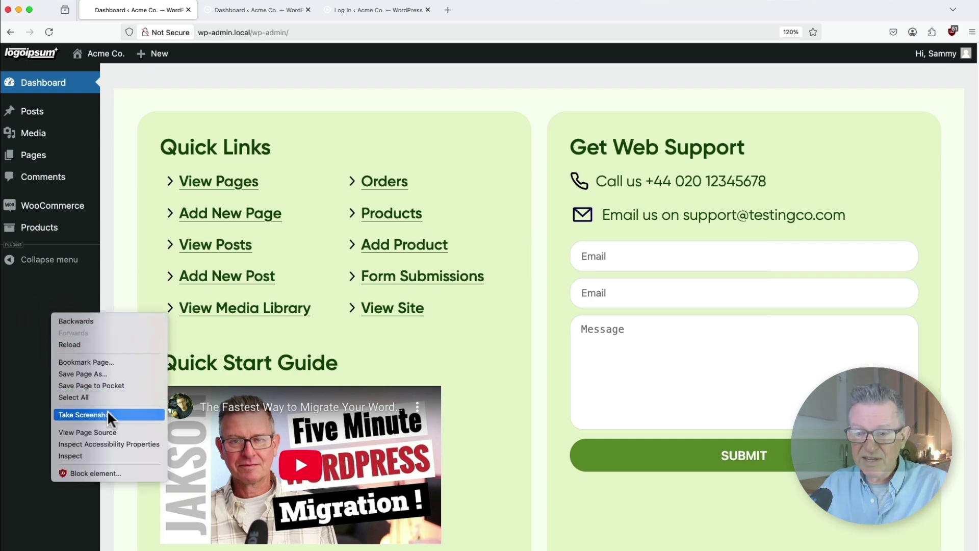
click(71, 455)
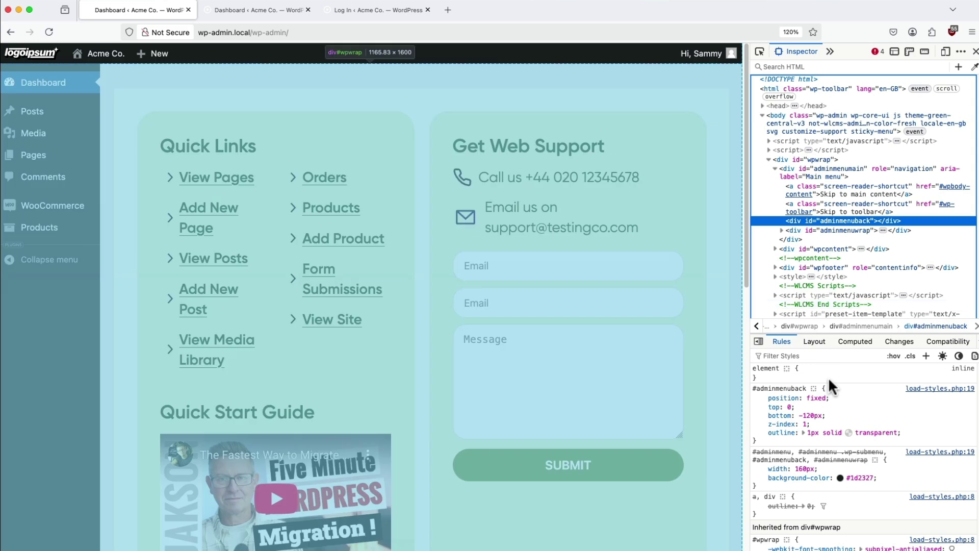
click(840, 478)
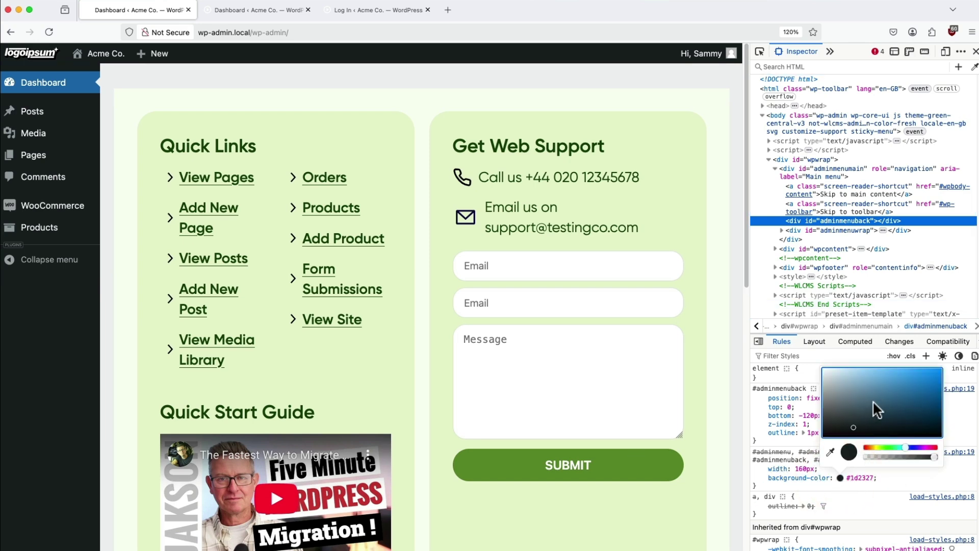
click(828, 451)
click(664, 466)
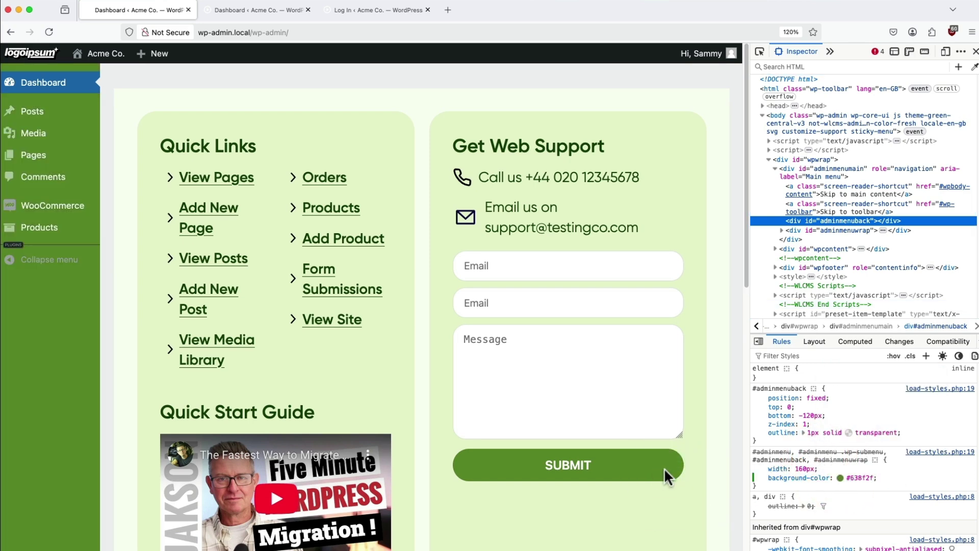
Darken the admin menu background colour to #426b12 and copy its CSS rule
click(839, 477)
drag(904, 406, 925, 416)
click(860, 478)
click(858, 478)
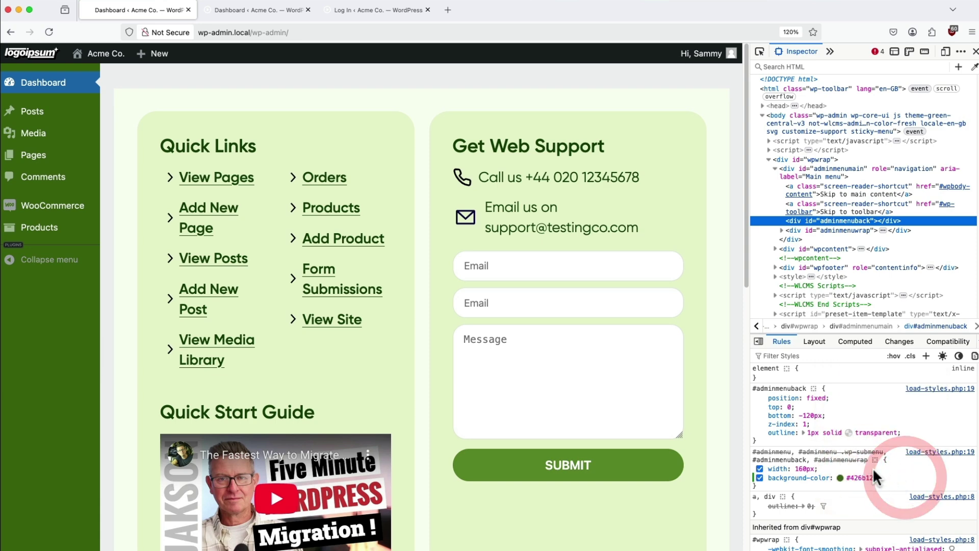
right_click(816, 459)
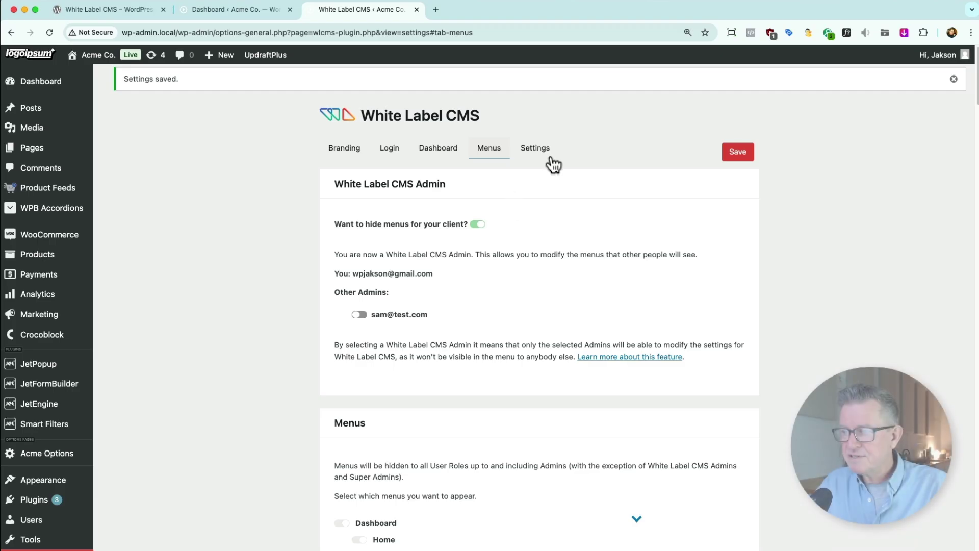
In Chrome, paste the admin menu rule with background-color #426b12 into Custom CSS for Admin in the White Label CMS general settings
click(535, 147)
scroll(542, 255, down, 10)
scroll(542, 236, down, 5)
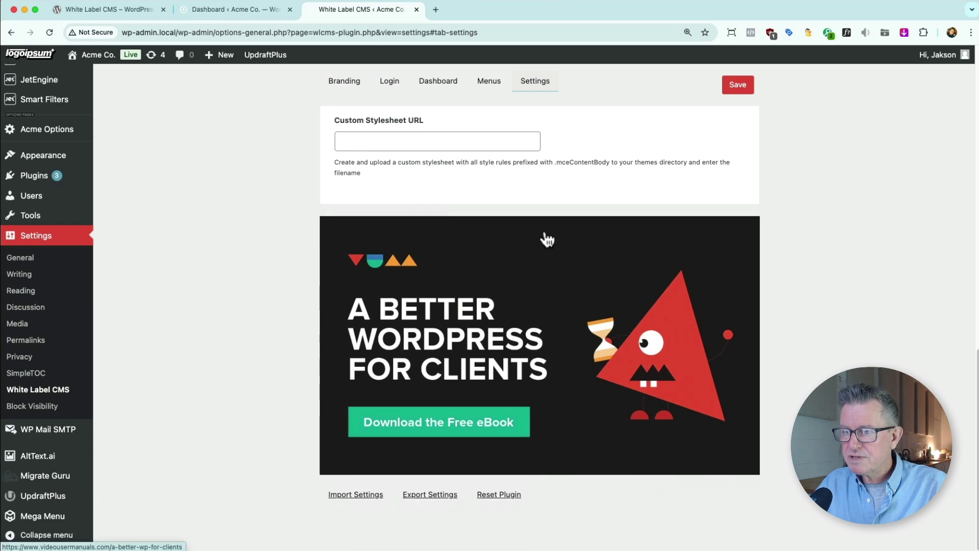
scroll(520, 259, up, 10)
scroll(458, 289, down, 3)
click(459, 212)
text(#adminmenu, #adminmenu .wp-submenu, #adminmenuback, #adminmenuwrap {     width: 160px;     background-color: #426b12; })
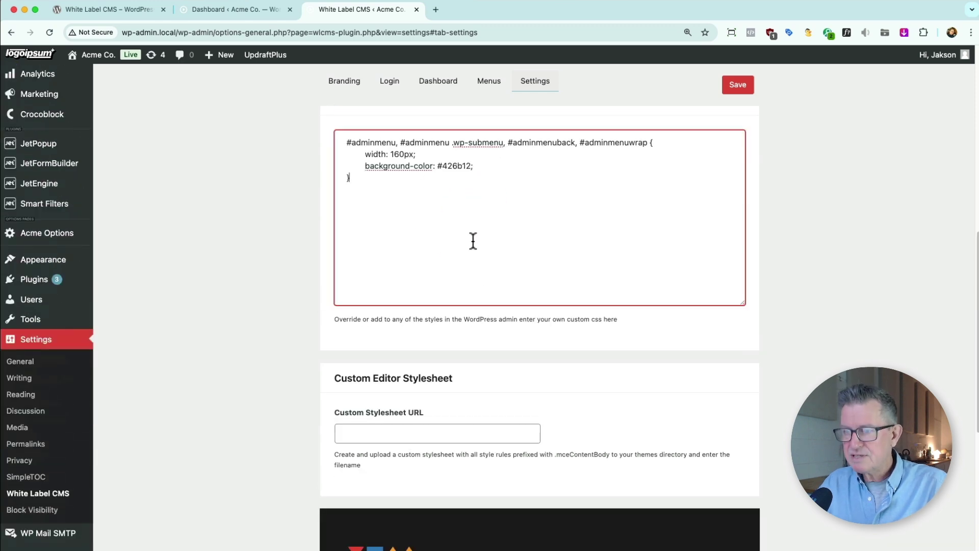
Delete the width: 160px line from the pasted admin menu rule and save the settings
drag(445, 158, 330, 157)
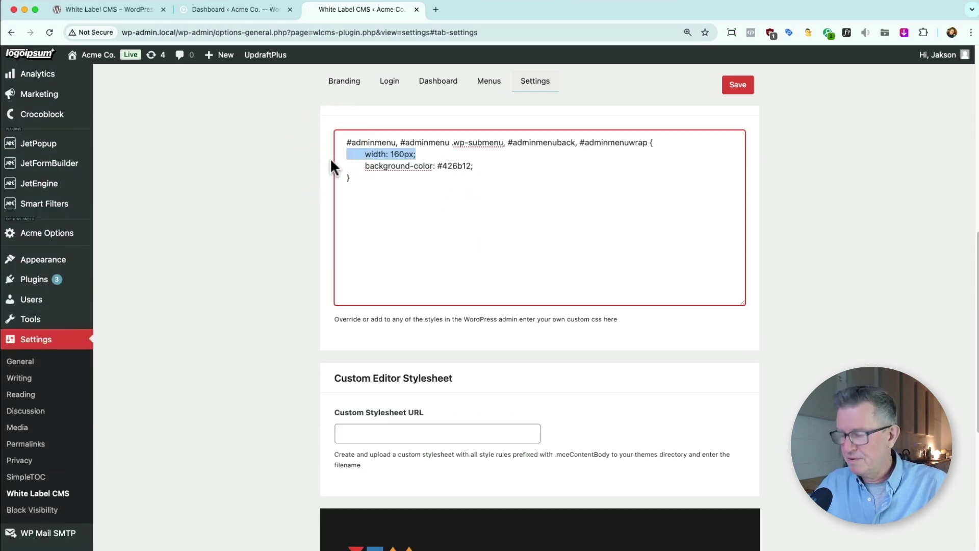
key(BackSpace)
key(BackSpace)
click(739, 85)
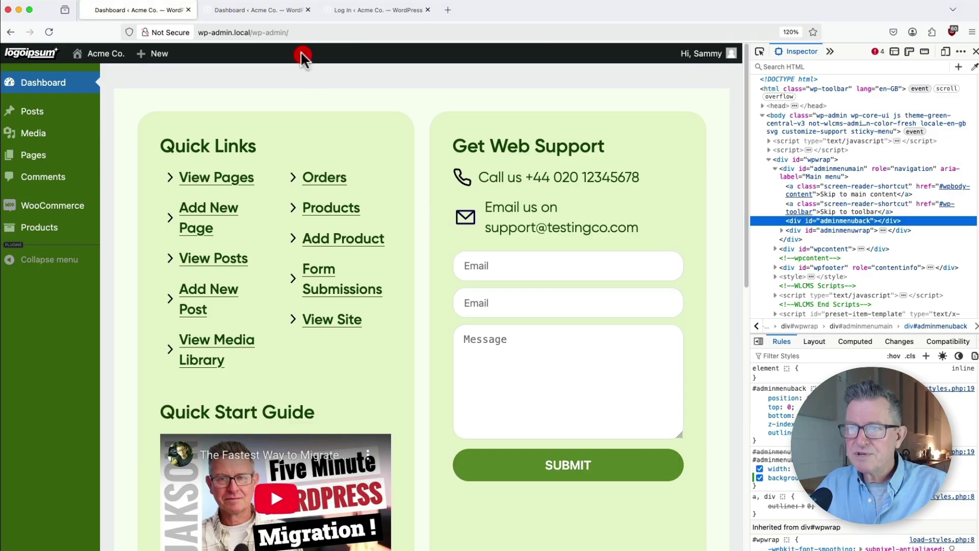
In Firefox, inspect the admin bar and set its background to #426b12 by sampling the green of the admin menu
right_click(302, 57)
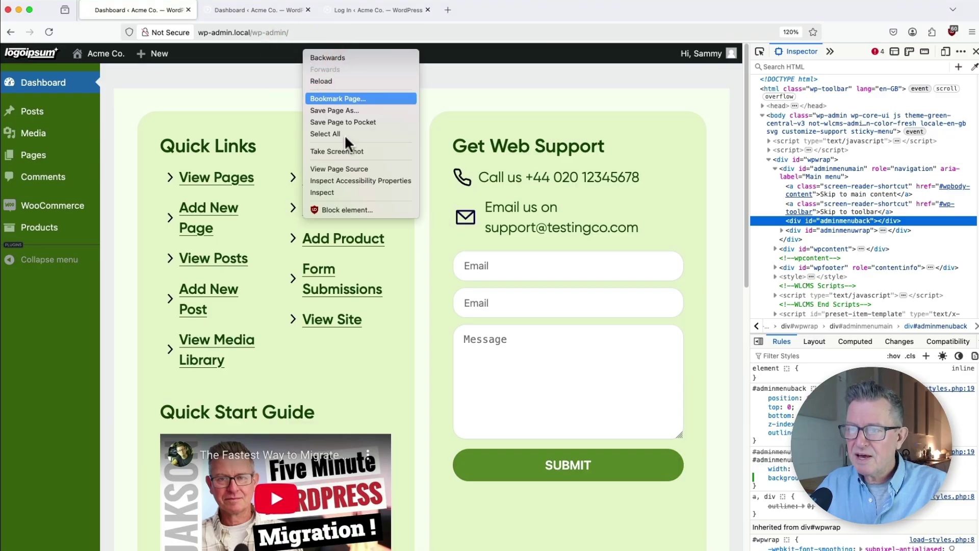
click(362, 193)
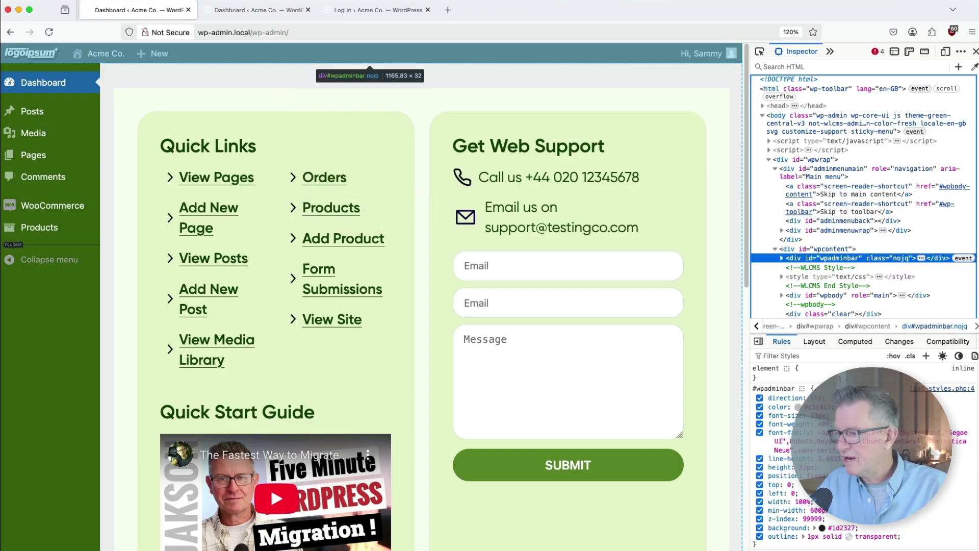
click(840, 519)
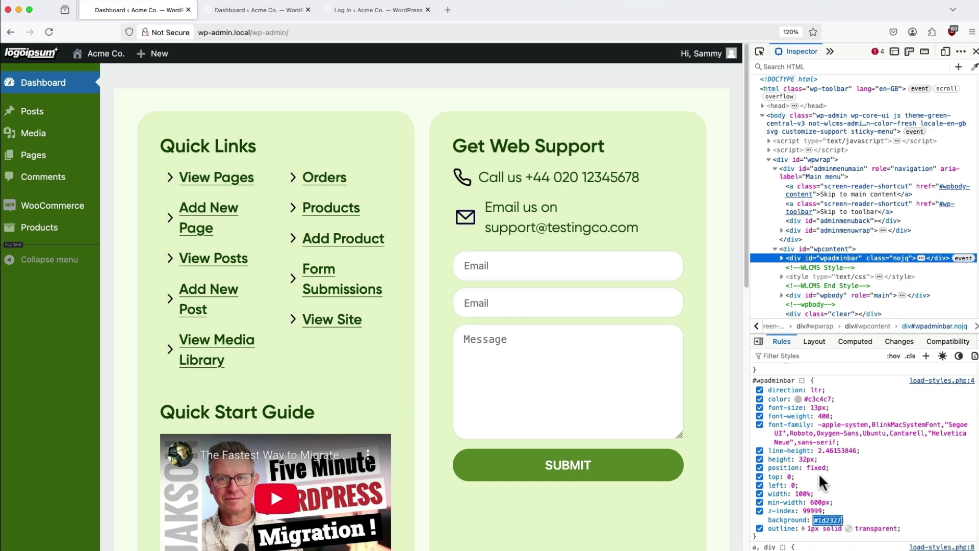
click(886, 520)
click(822, 519)
click(811, 487)
click(39, 328)
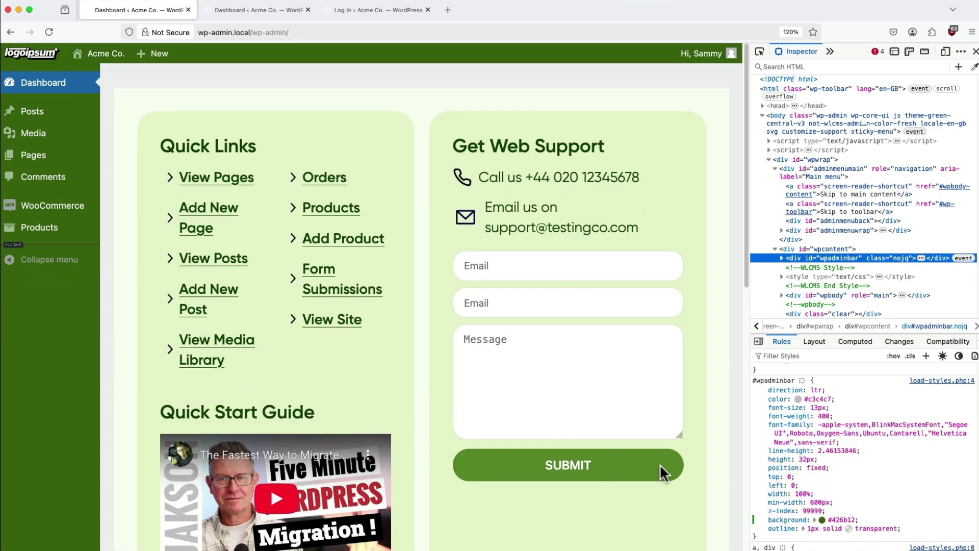
Copy the #wpadminbar rule and paste it below the existing rule in Chrome's Custom CSS for Admin
right_click(785, 378)
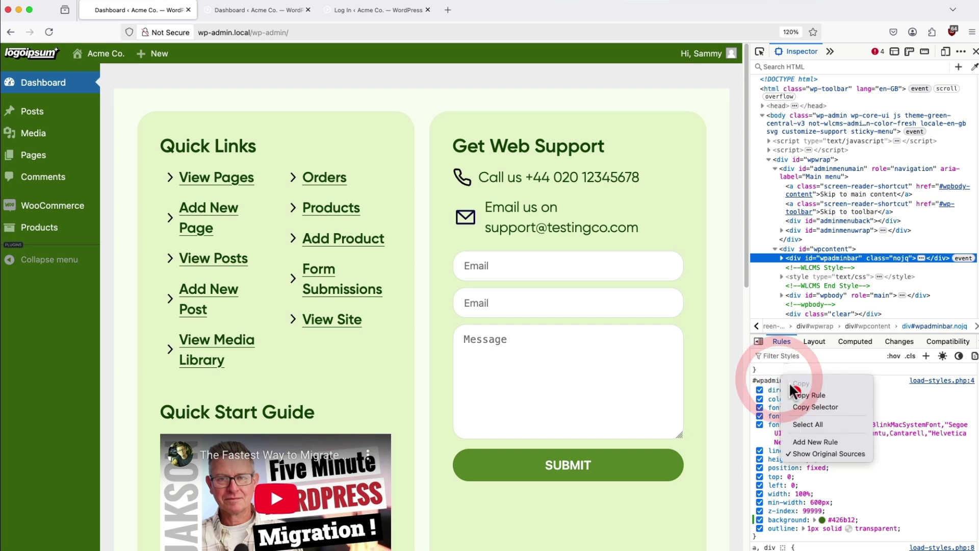
key(super+Tab)
scroll(417, 391, down, 8)
click(421, 291)
key(super+v)
Strip the #wpadminbar rule down to background: #426b12 and save the settings
drag(495, 388, 298, 302)
key(BackSpace)
key(BackSpace)
click(737, 85)
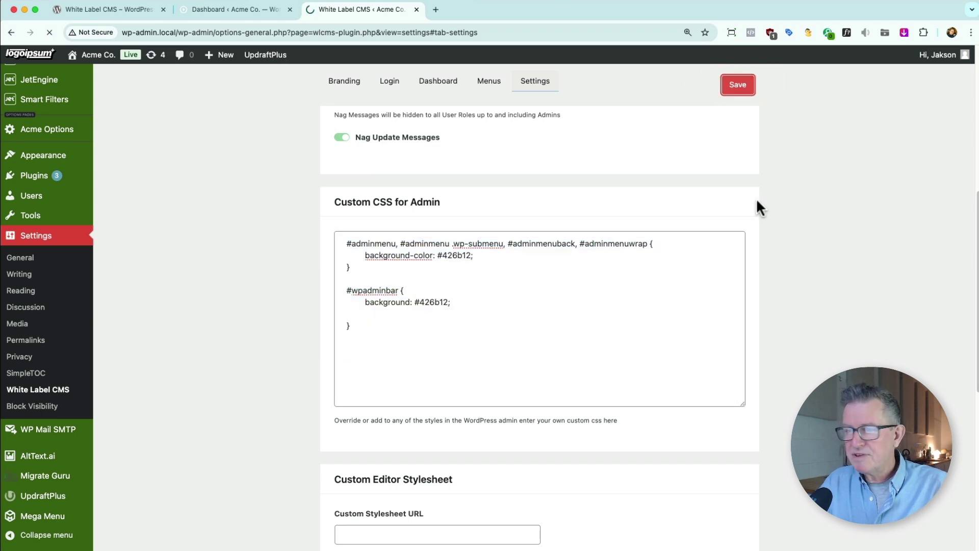
In Firefox, inspect the active Dashboard menu item and select its link element to show its background rule
key(super+Tab)
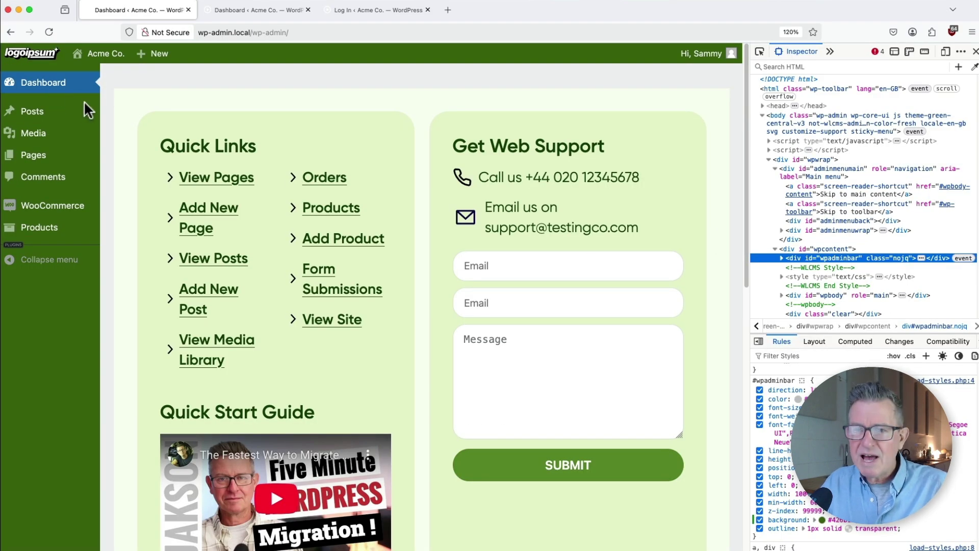
right_click(72, 81)
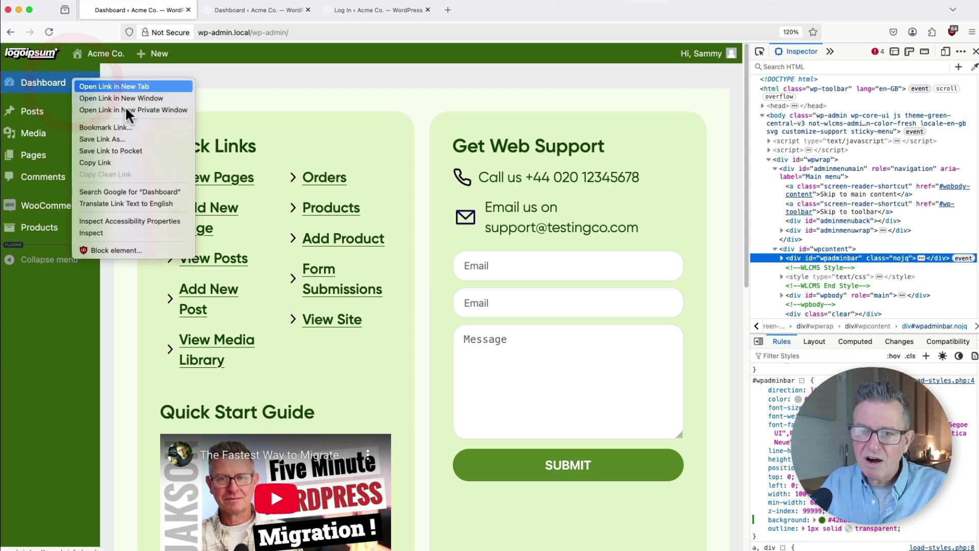
click(131, 234)
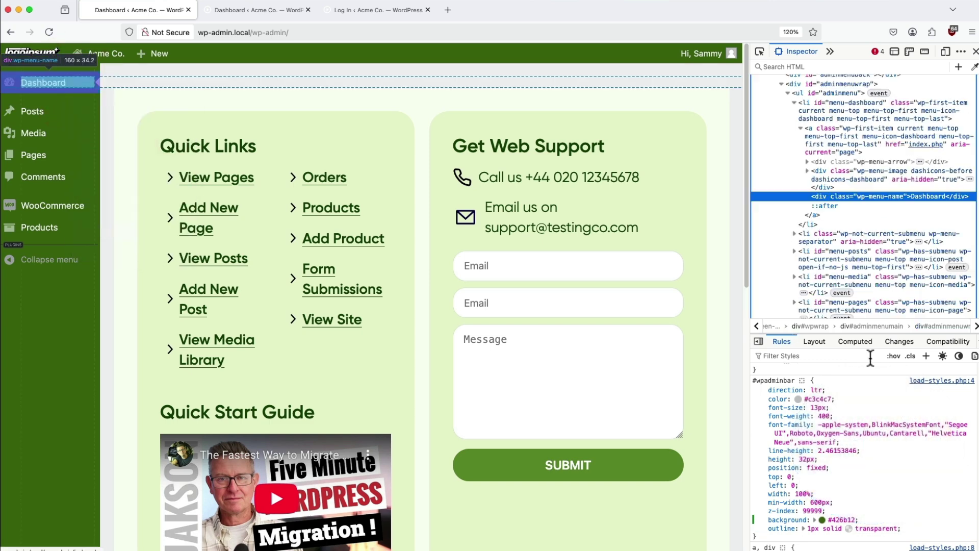
click(817, 179)
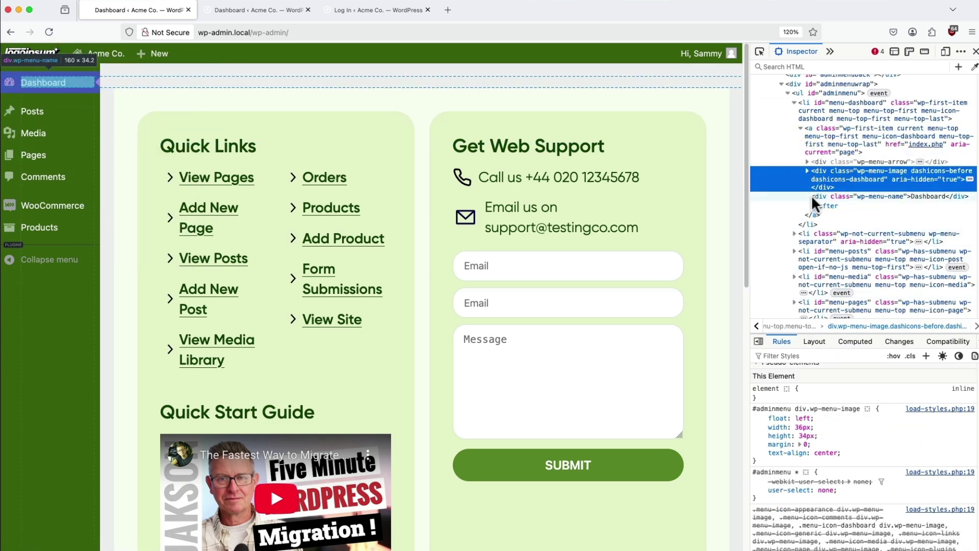
click(805, 130)
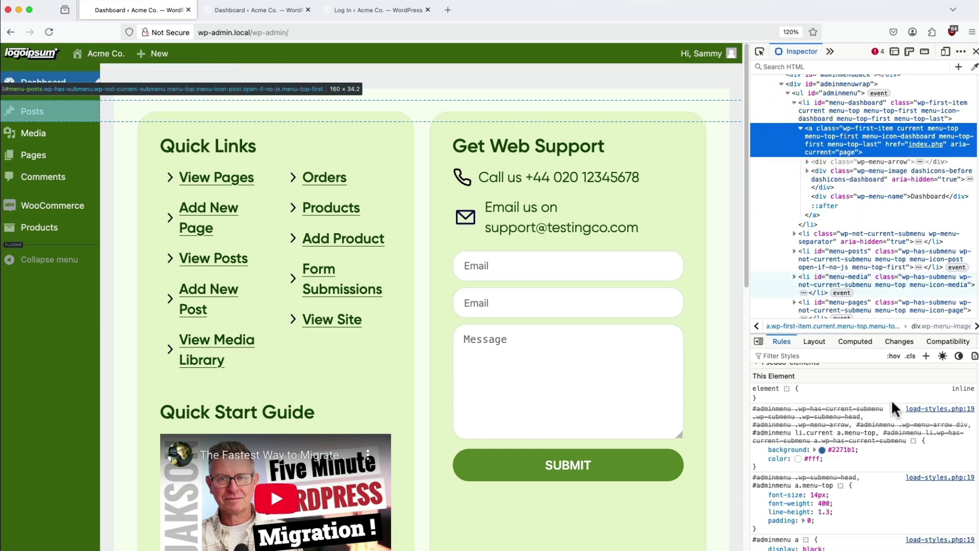
Change the active Dashboard menu item's background colour from blue to a near-black shade
click(822, 450)
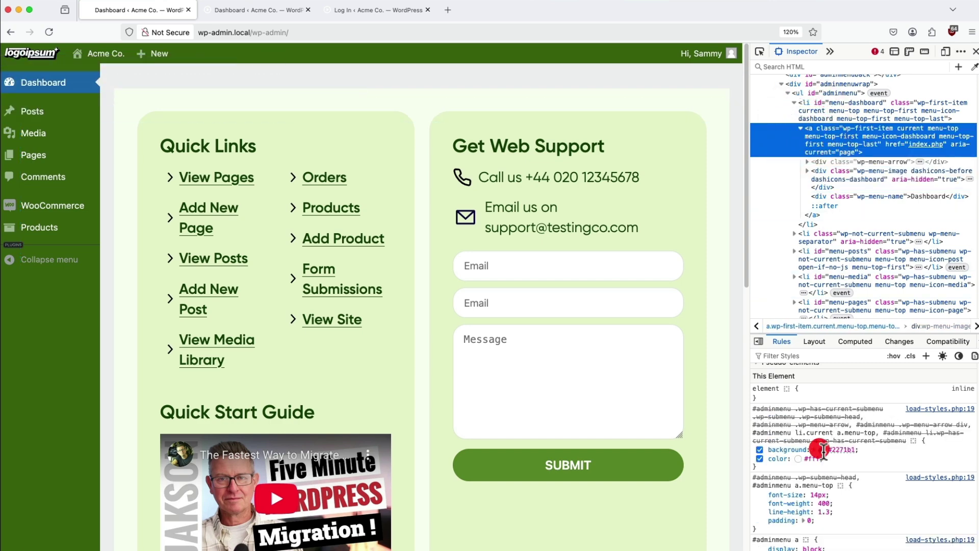
drag(869, 383, 805, 408)
click(780, 415)
click(821, 450)
drag(917, 428, 905, 429)
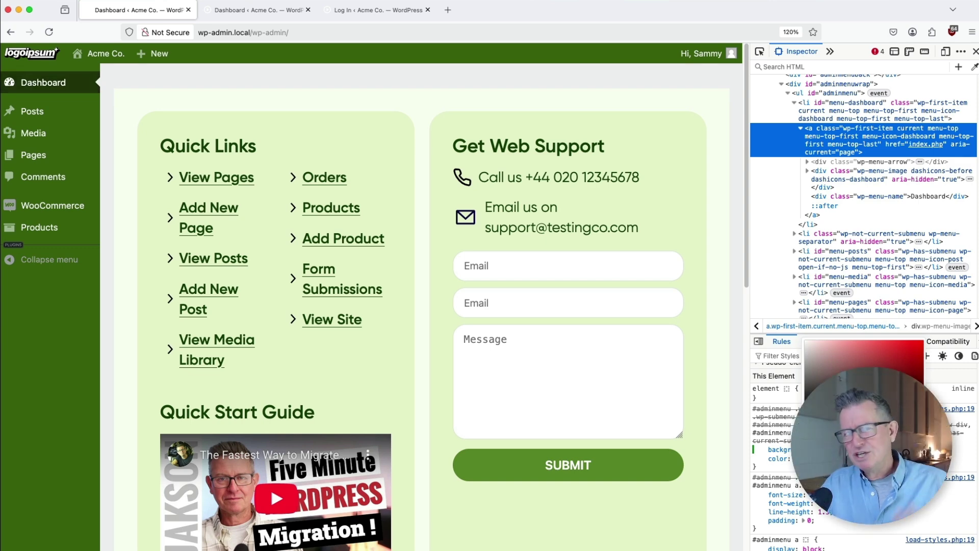
click(770, 466)
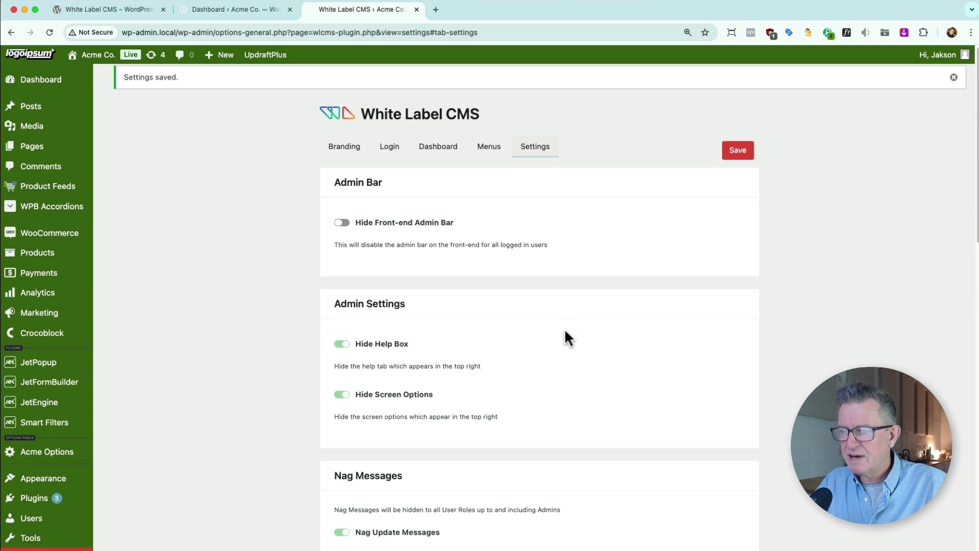
In Chrome, paste the active menu item's rule into Custom CSS for Admin and delete its unneeded line
scroll(566, 337, down, 15)
scroll(564, 245, up, 15)
scroll(564, 245, down, 2)
scroll(563, 347, down, 6)
click(481, 301)
text(#adminmenu .wp-has-current-submenu .wp-submenu .wp-submenu-head, #adminmenu .wp-menu-arrow, #adminmenu .wp-menu-arrow div, #adminmenu li.current a.menu-top, #adminmenu li.wp-has-current-submenu a.wp-has-current-submenu { 	background: #00000073; 	color: #fff; })
drag(410, 321, 256, 311)
key(BackSpace)
key(BackSpace)
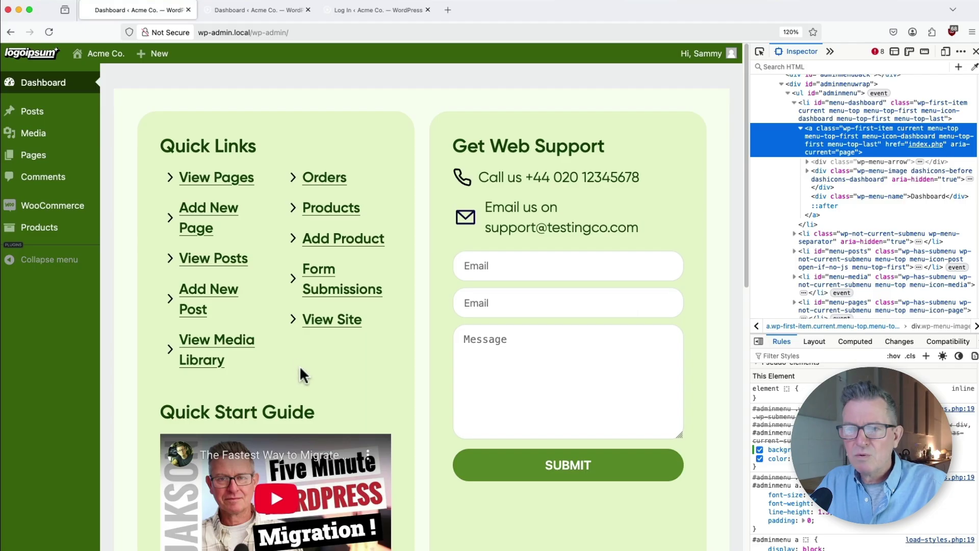
In Firefox, inspect the Plugins separator in the admin menu and add a new CSS rule for it
right_click(15, 246)
click(50, 385)
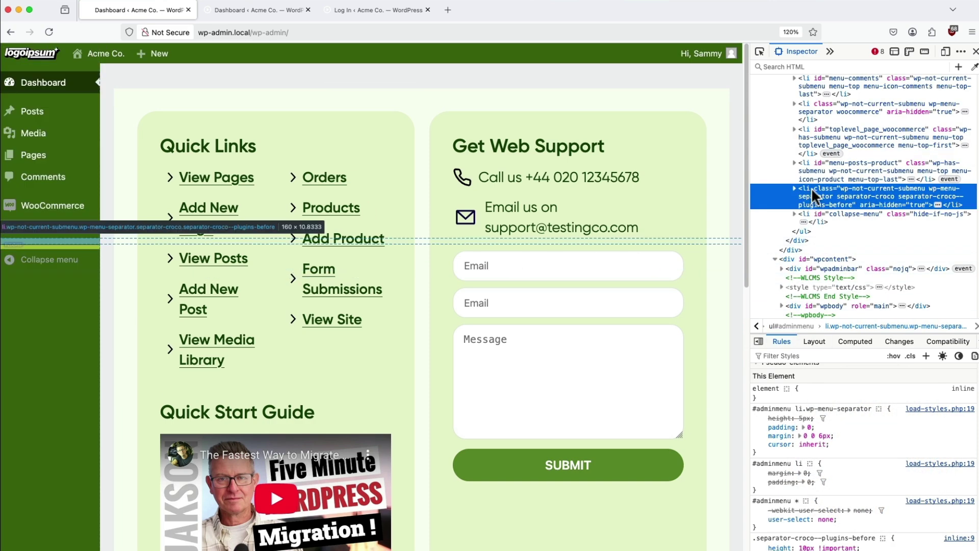
click(926, 355)
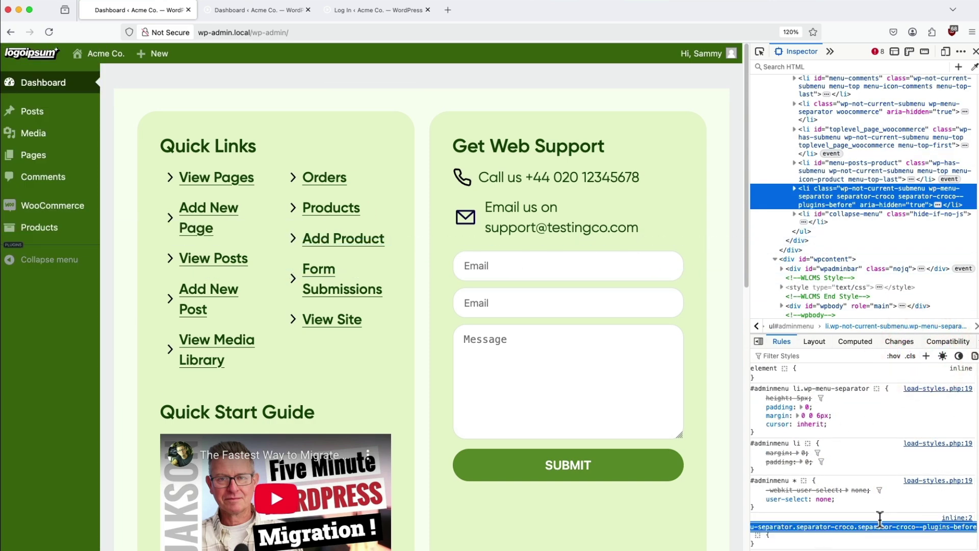
Shorten the new separator rule's selector to .wp-not-current-submenu.wp-menu-separator.separator-croco
scroll(880, 516, down, 3)
key(ctrl+plus)
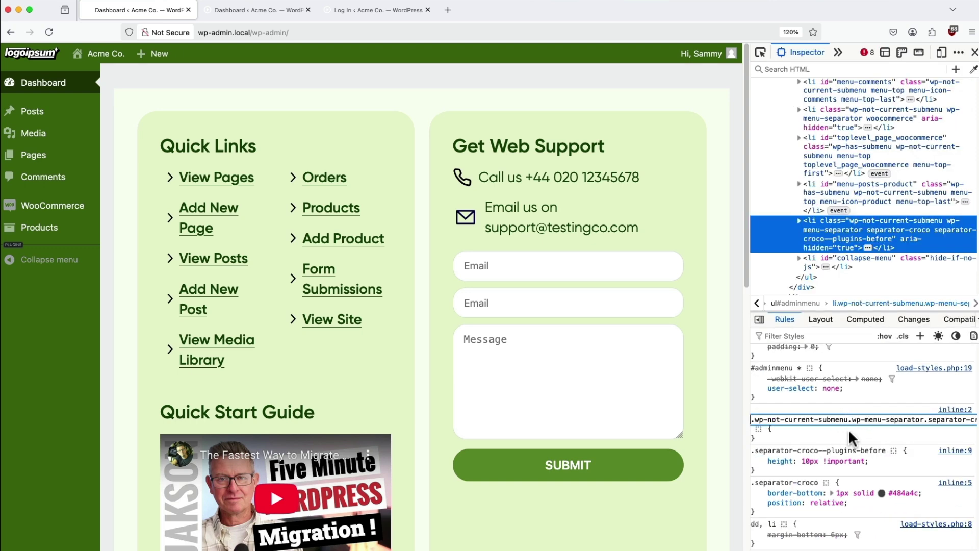
drag(956, 421, 969, 423)
click(911, 428)
click(848, 423)
click(920, 488)
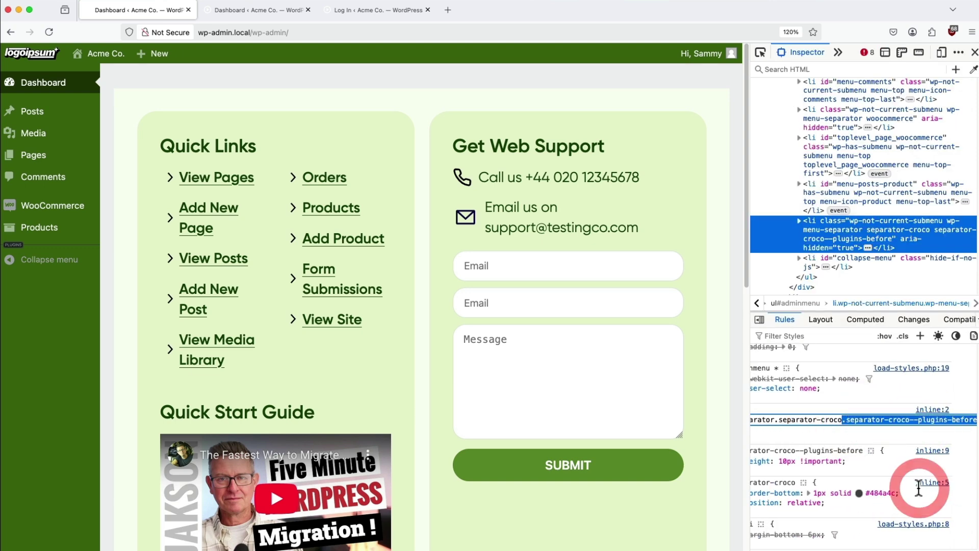
key(Return)
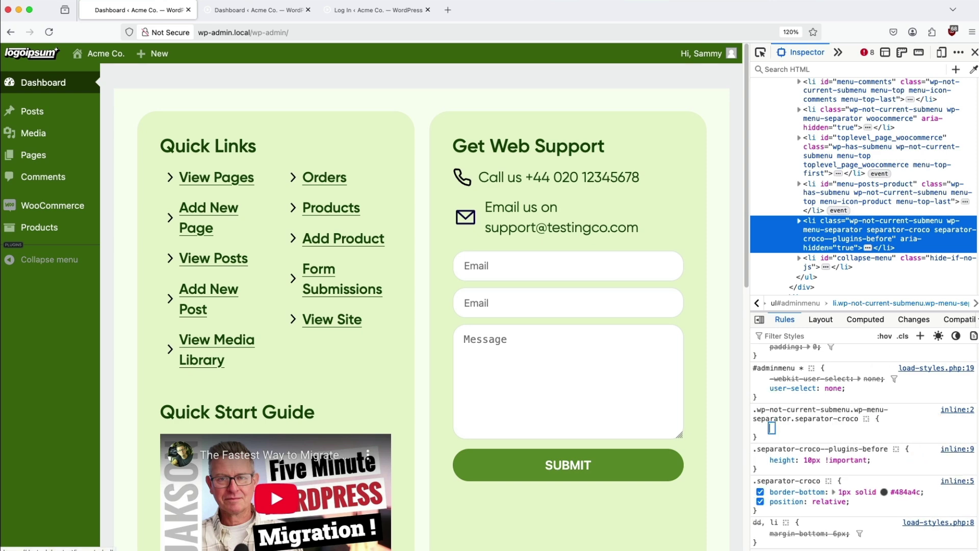
Add display: none to the separator rule and compare the branded dashboard with the default admin dashboard in the other tab
text(display)
key(Tab)
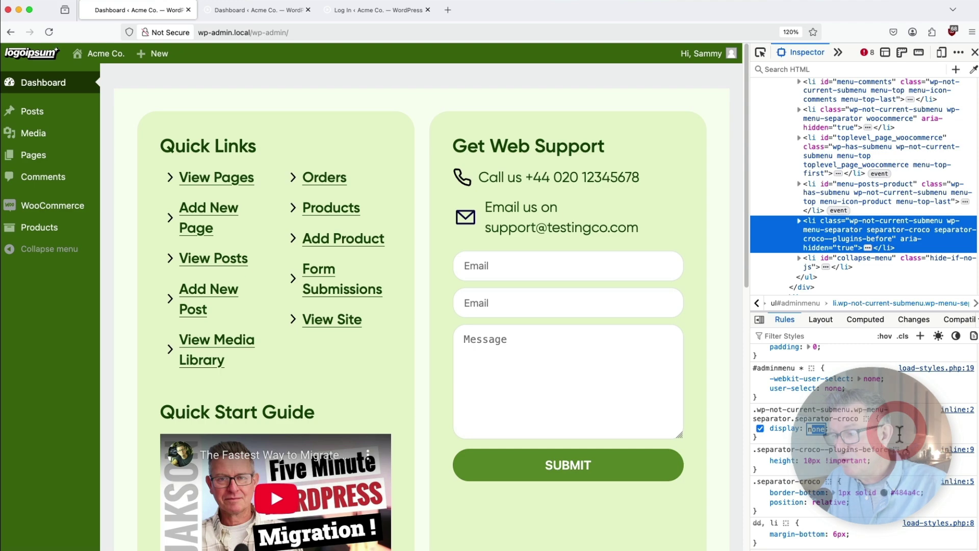
key(Return)
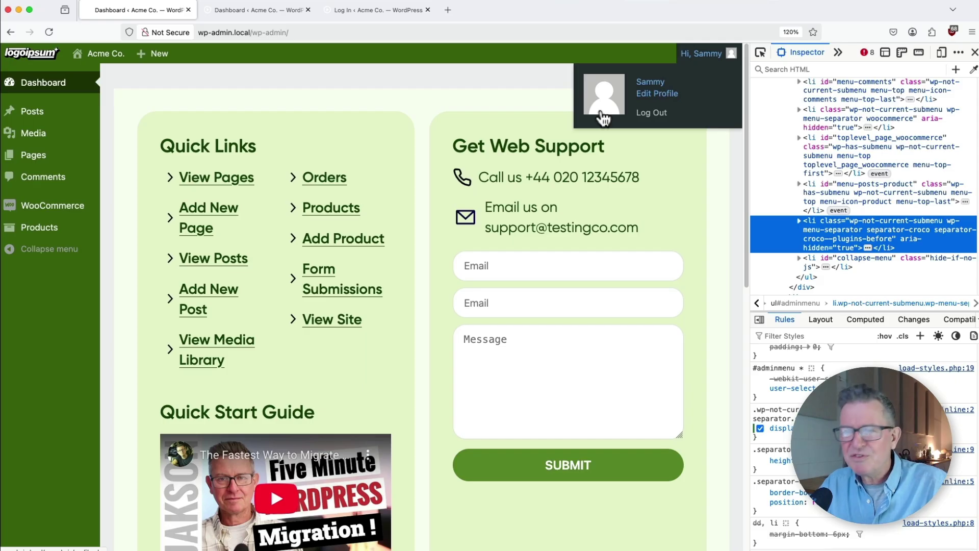
click(77, 402)
click(269, 14)
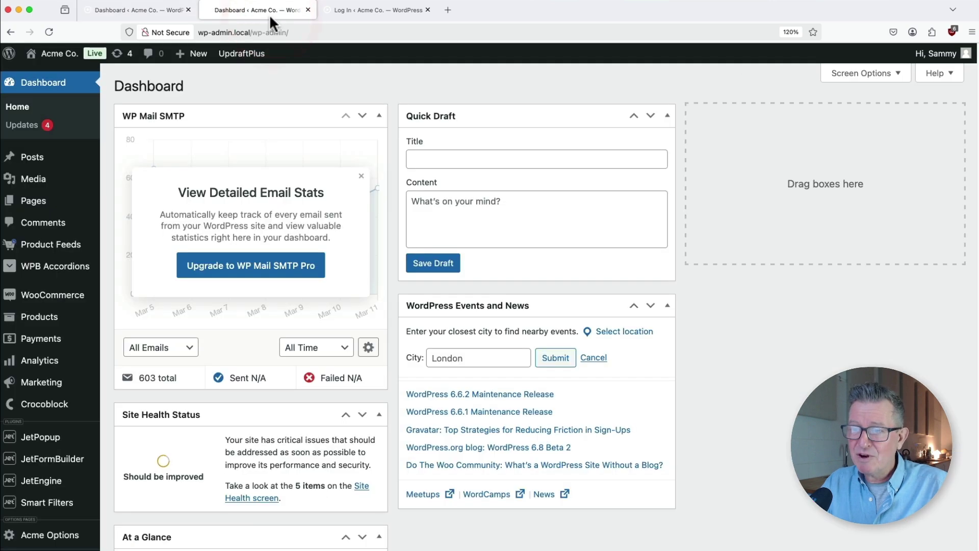
click(165, 18)
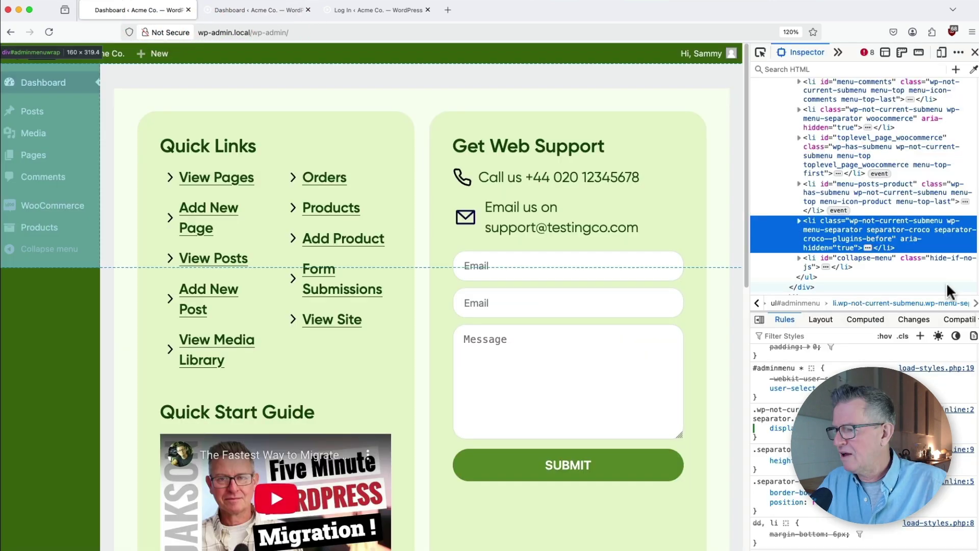
Close the developer tools and log out of the client account
click(974, 52)
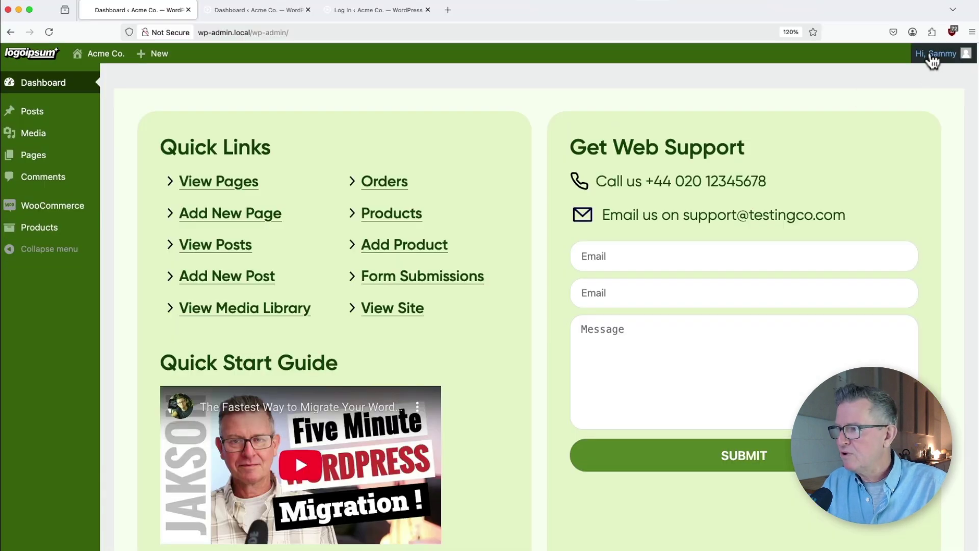
mouse_move(932, 60)
click(898, 115)
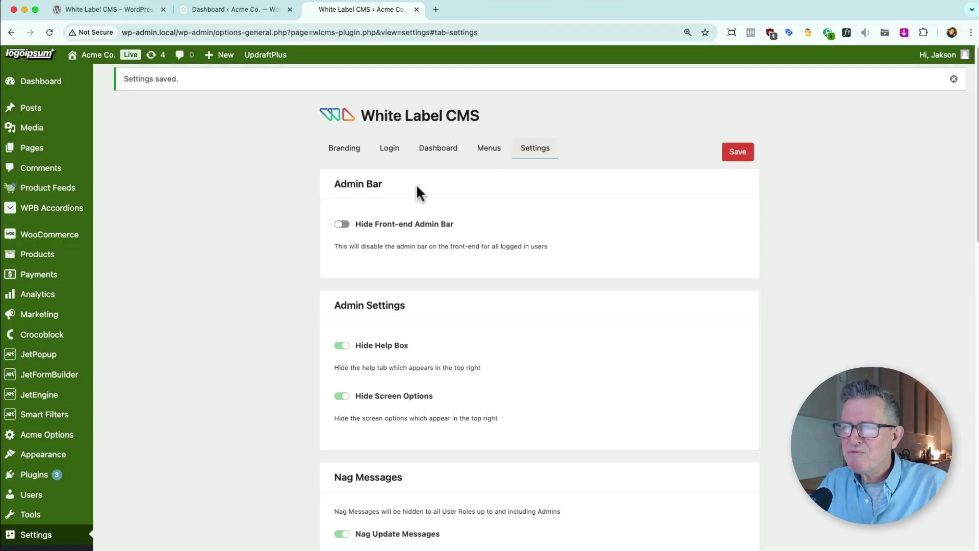
In Chrome, open the White Label CMS login settings, use the logoipsum image as login logo and set its width to 300 px
click(389, 148)
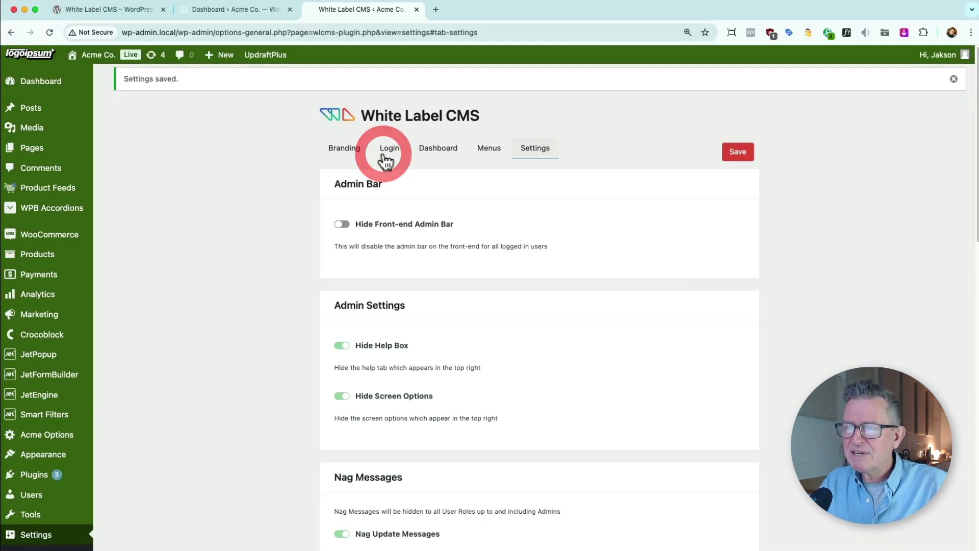
click(554, 240)
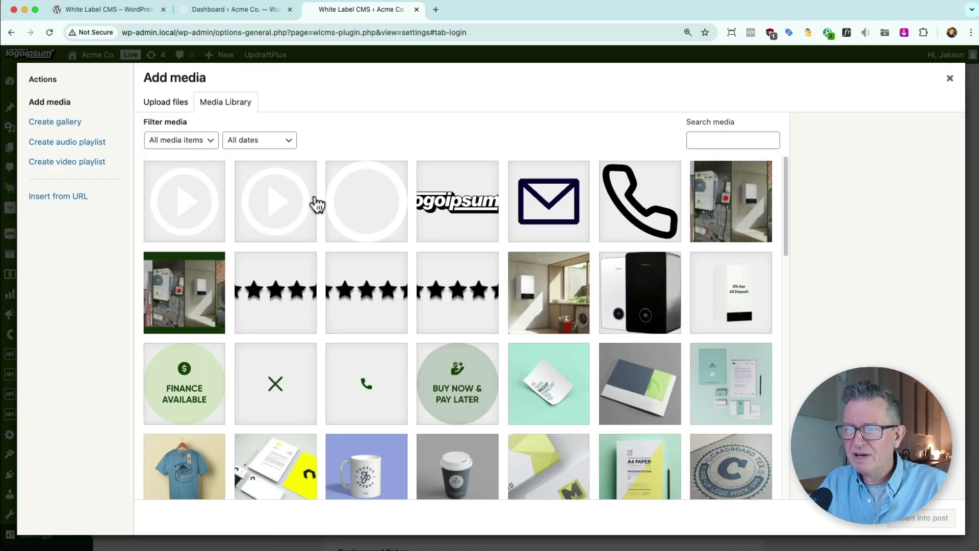
click(474, 198)
click(928, 528)
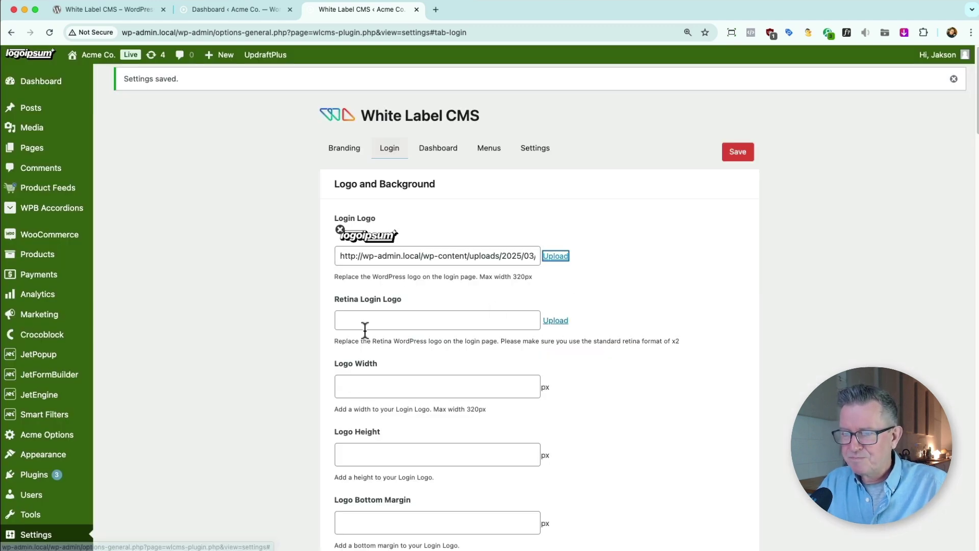
scroll(410, 392, down, 5)
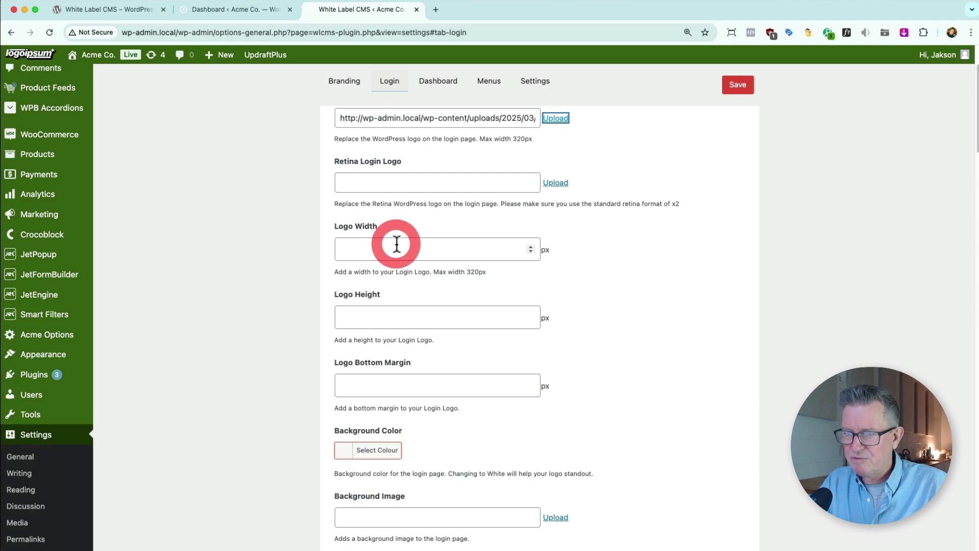
click(395, 250)
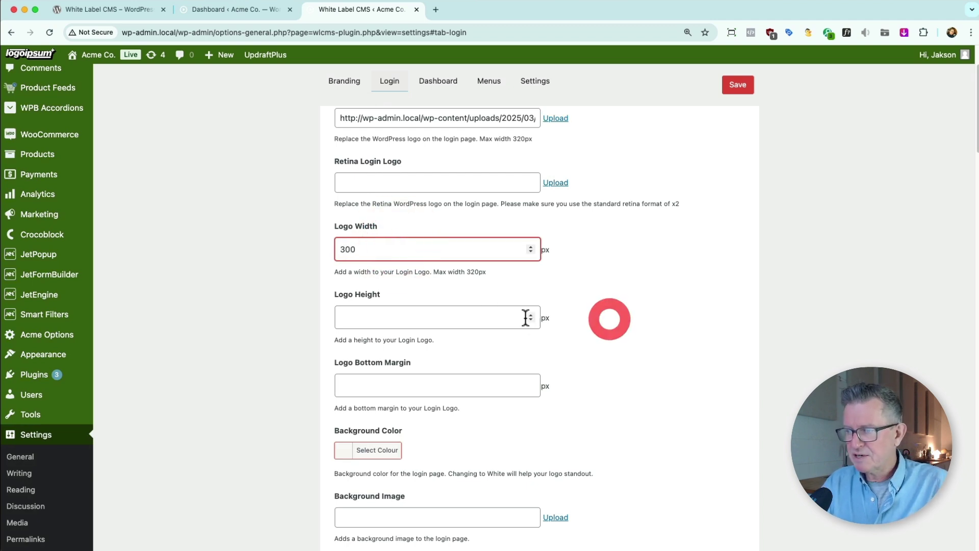
Set the login page's background colour to white (#ffffff)
scroll(510, 347, down, 4)
click(388, 348)
click(543, 384)
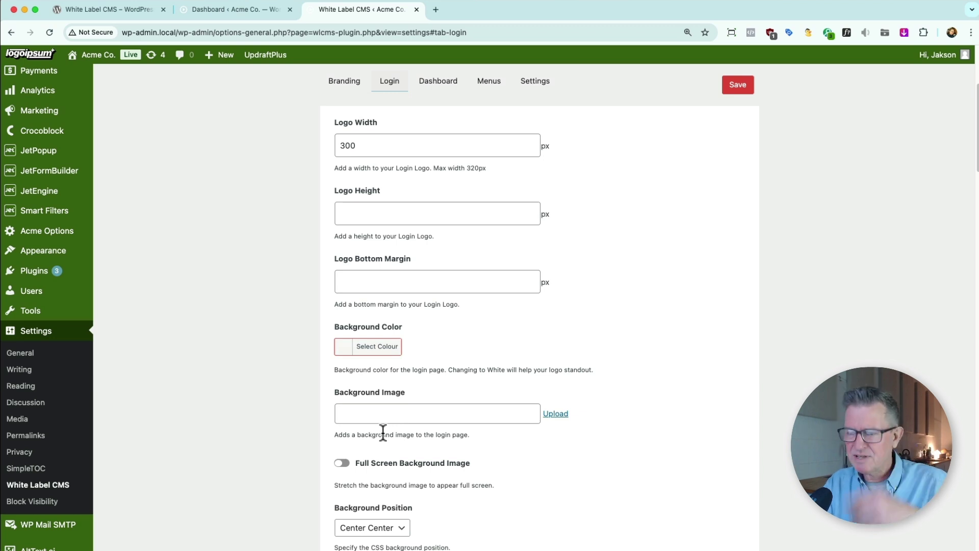
click(369, 348)
click(340, 373)
click(327, 355)
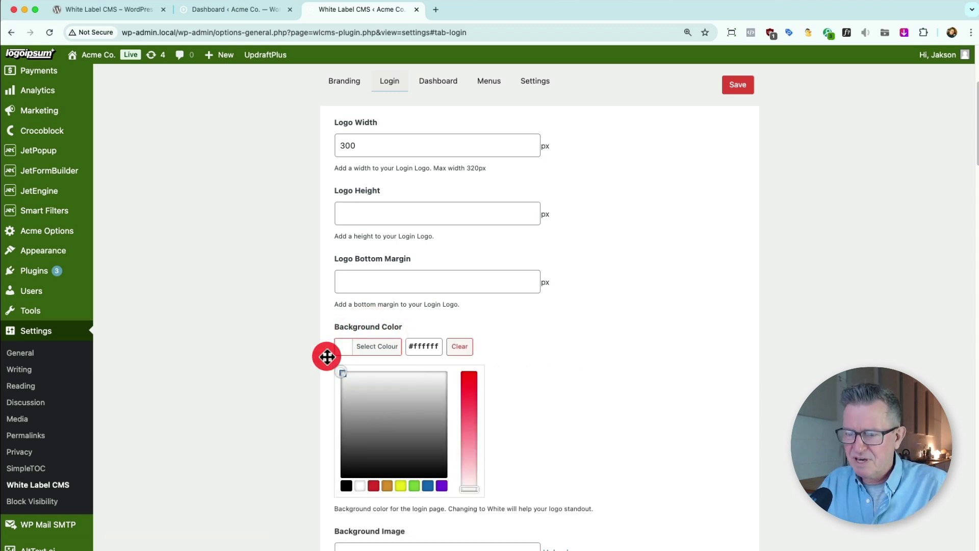
Turn on hiding of the "Register / Lost your password?" and "Back to" links on the login page
scroll(662, 360, down, 10)
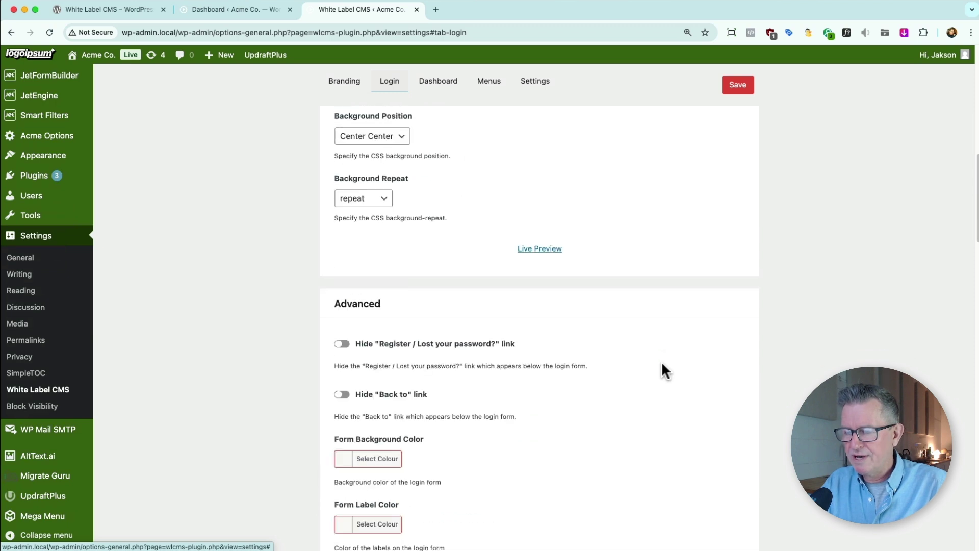
click(339, 283)
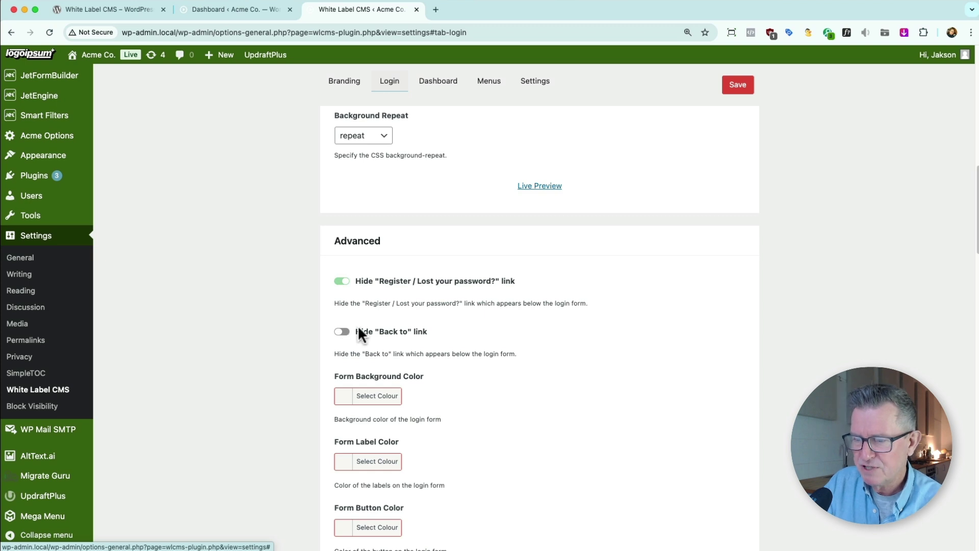
click(343, 332)
scroll(490, 375, down, 1)
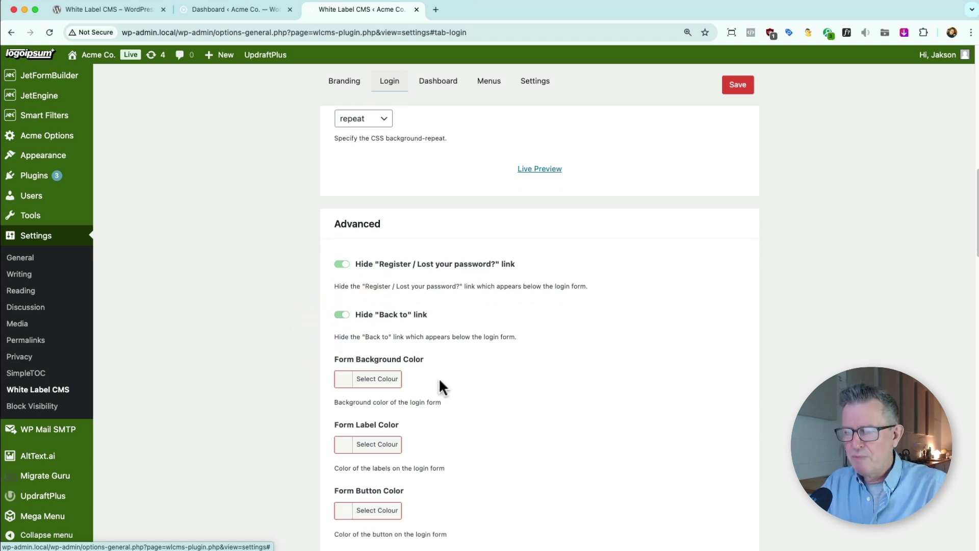
Set the login form's button colour to black and save the settings
scroll(508, 375, down, 3)
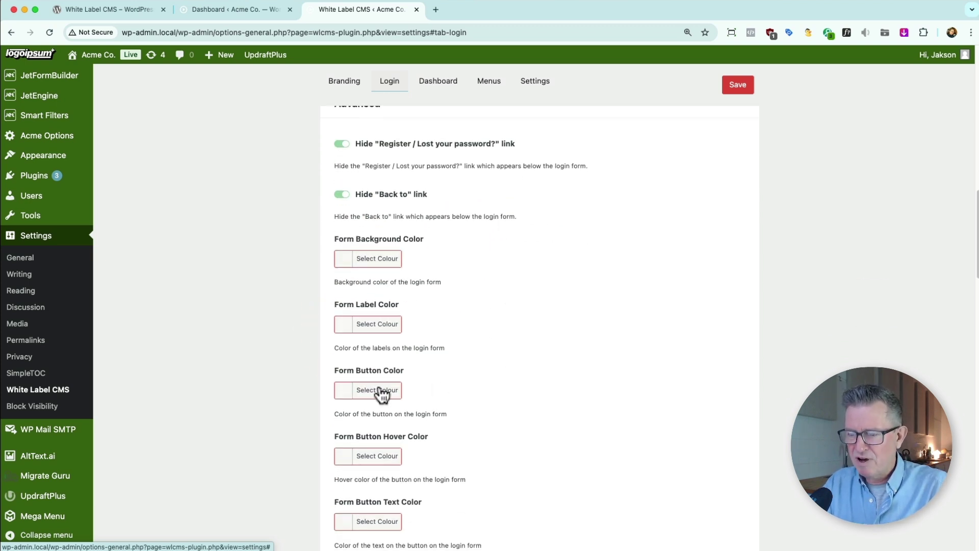
click(376, 395)
drag(400, 476, 314, 531)
scroll(550, 440, down, 9)
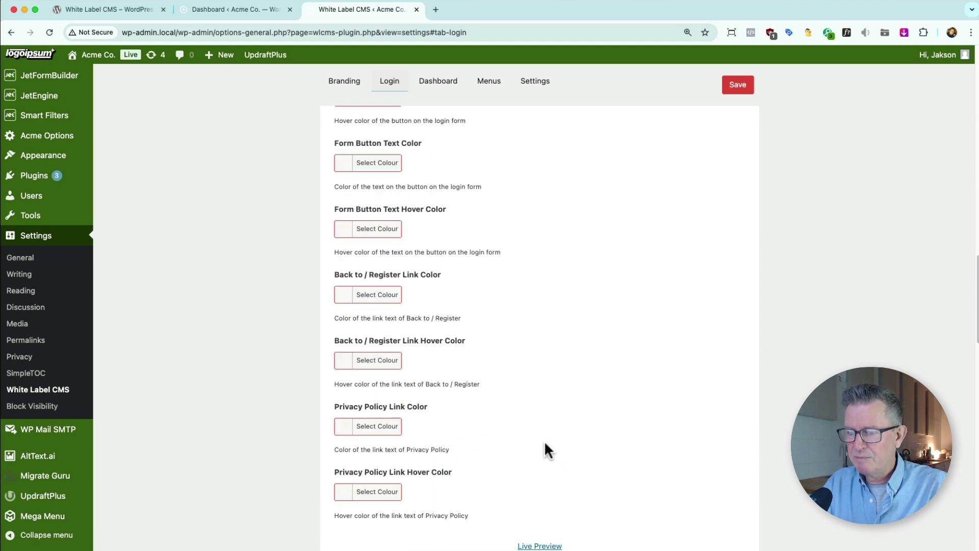
scroll(452, 420, down, 8)
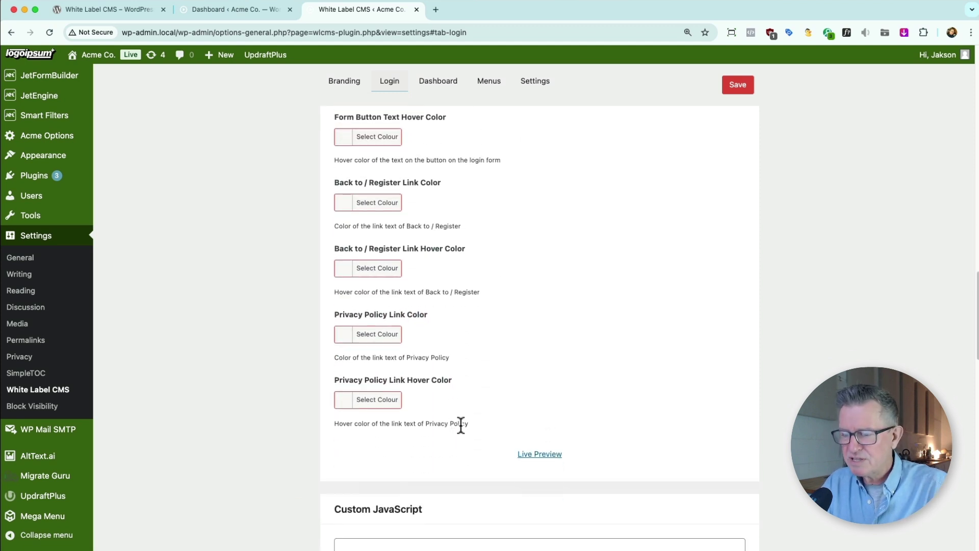
click(737, 88)
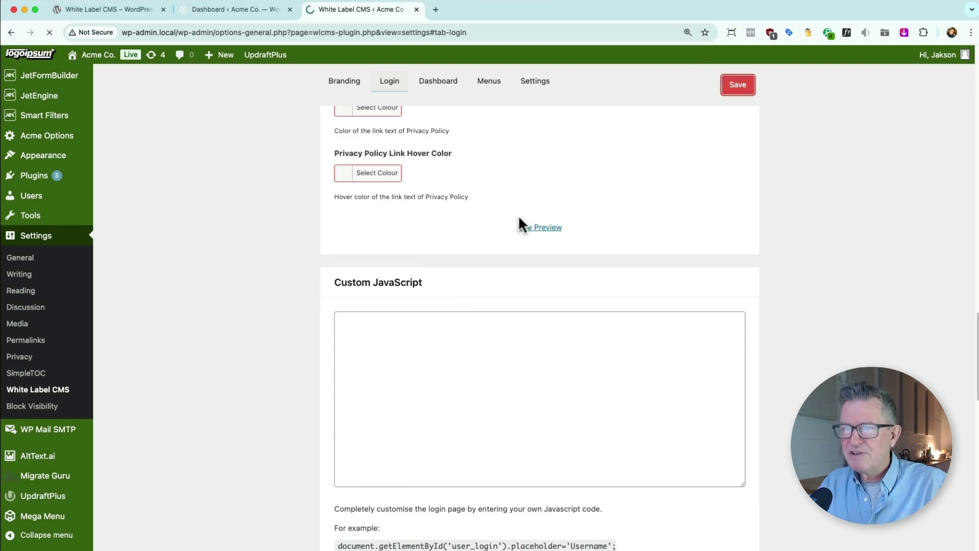
In Firefox, load wp-admin.local/wp-login.php to view the customised login page
key(super+Tab)
click(708, 212)
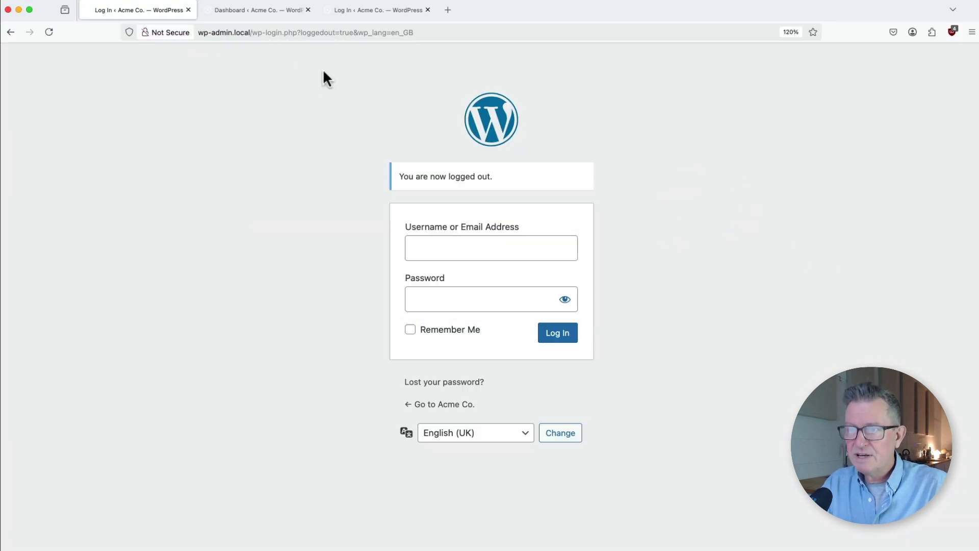
drag(300, 34, 524, 37)
key(BackSpace)
key(BackSpace)
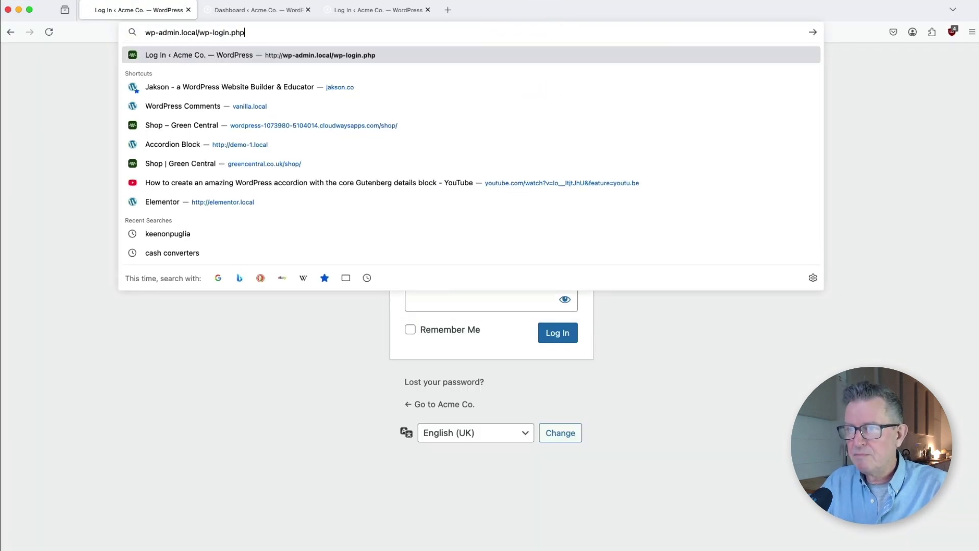
key(Return)
click(738, 134)
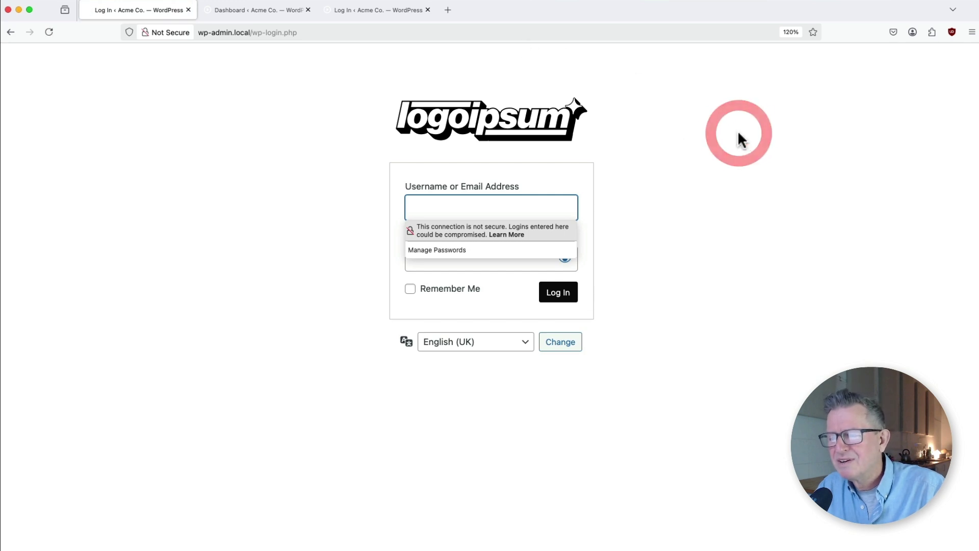
Inspect the login form box and add a new CSS rule for #loginform
right_click(592, 174)
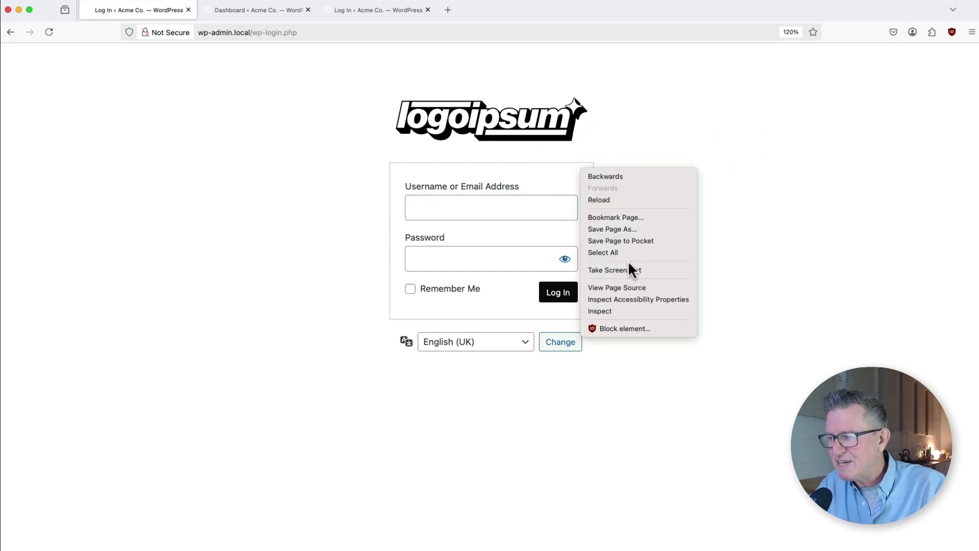
click(671, 309)
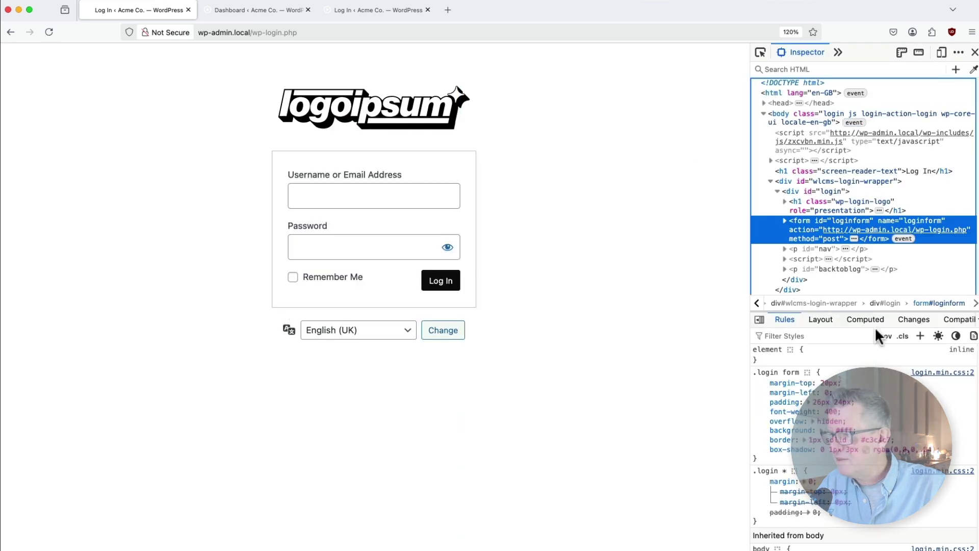
click(919, 336)
key(Return)
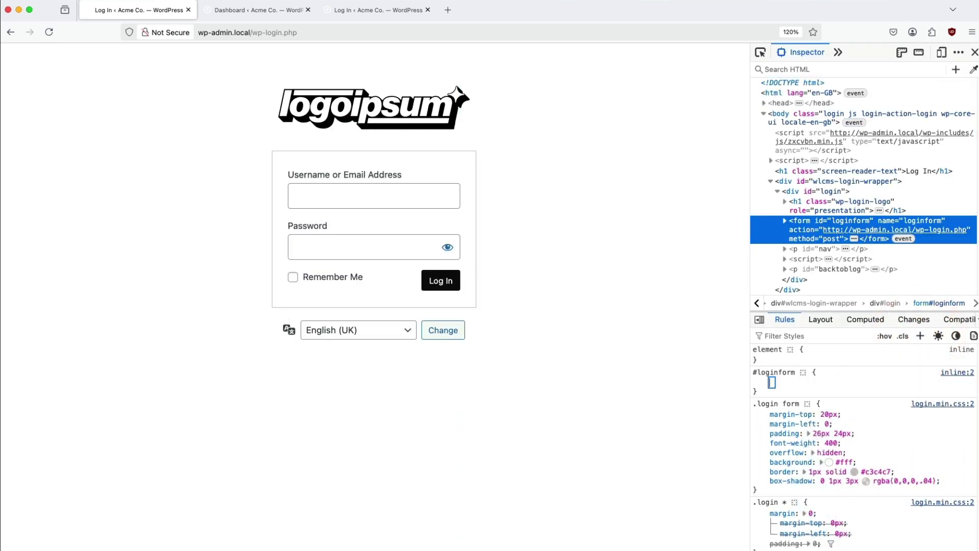
Give the #loginform rule a border-radius of 20px
text(border)
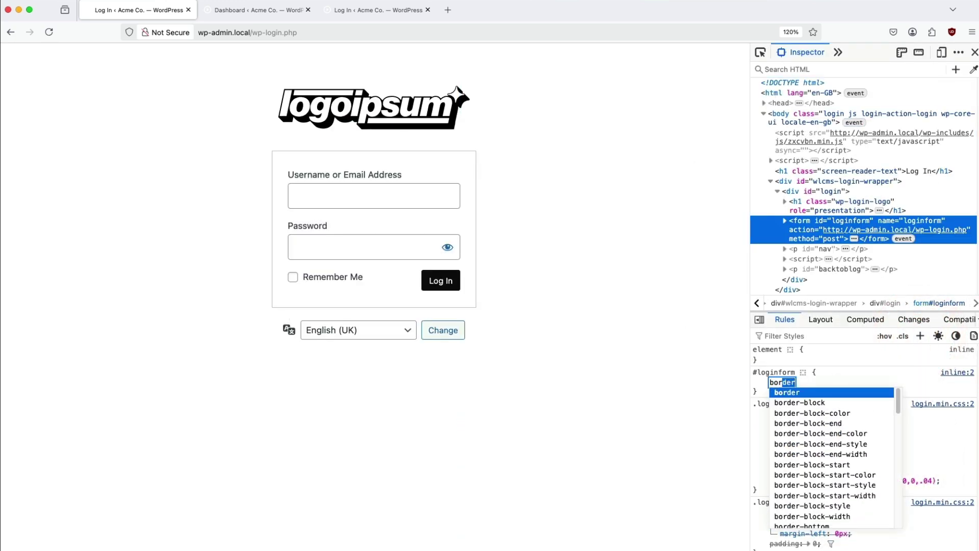
text(-r)
key(Return)
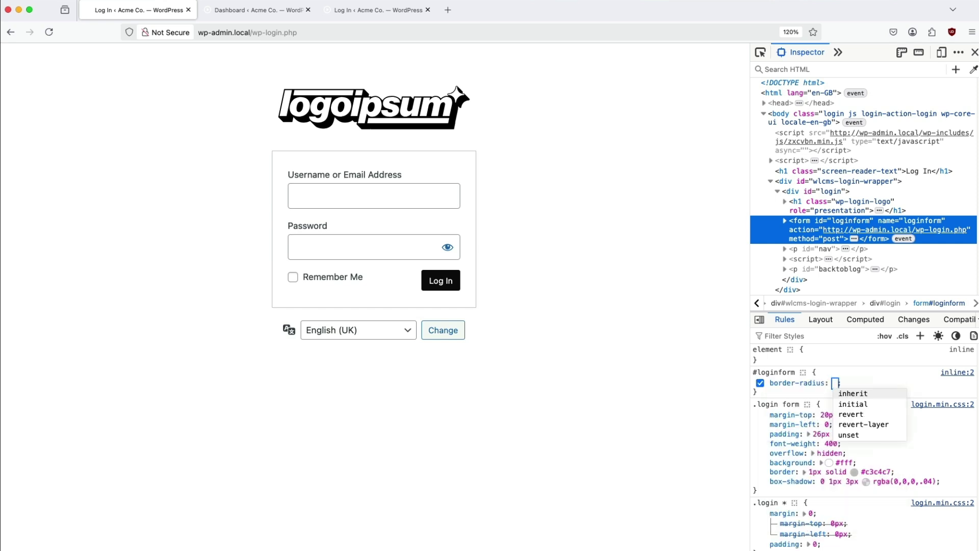
text(20px)
key(Return)
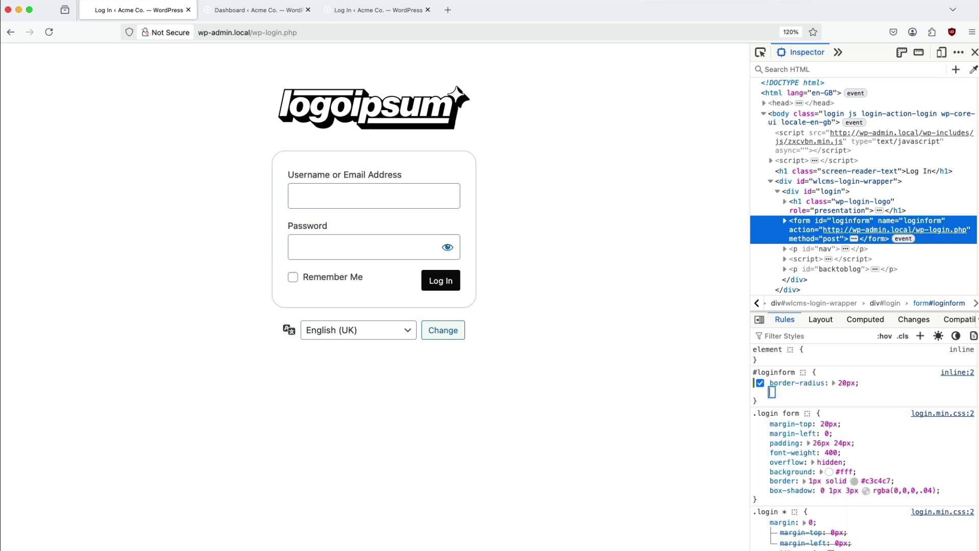
Add a border-color of #eee to the #loginform rule
text(border-color)
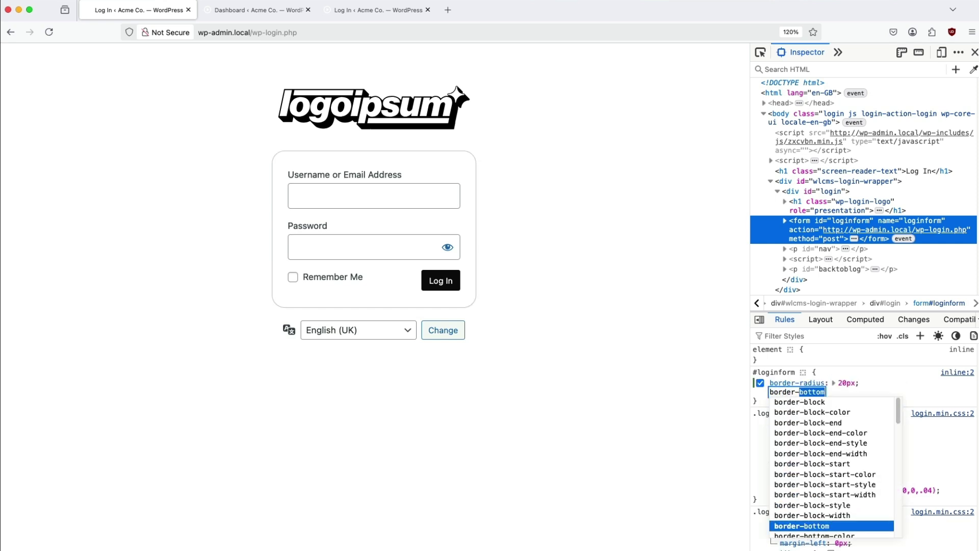
key(Return)
text(#eee)
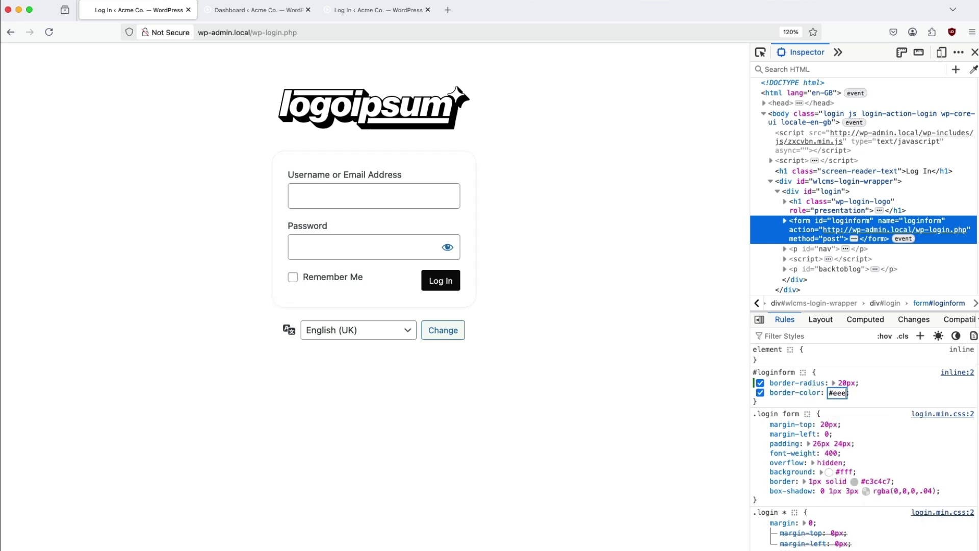
click(908, 391)
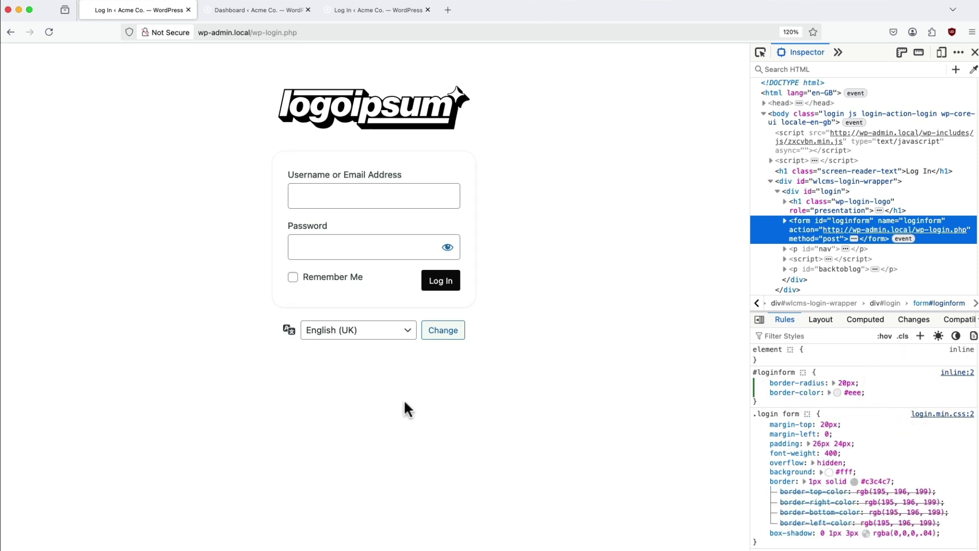
Copy the #loginform rule and, in Chrome, paste it into the custom CSS of the White Label CMS login settings
right_click(777, 375)
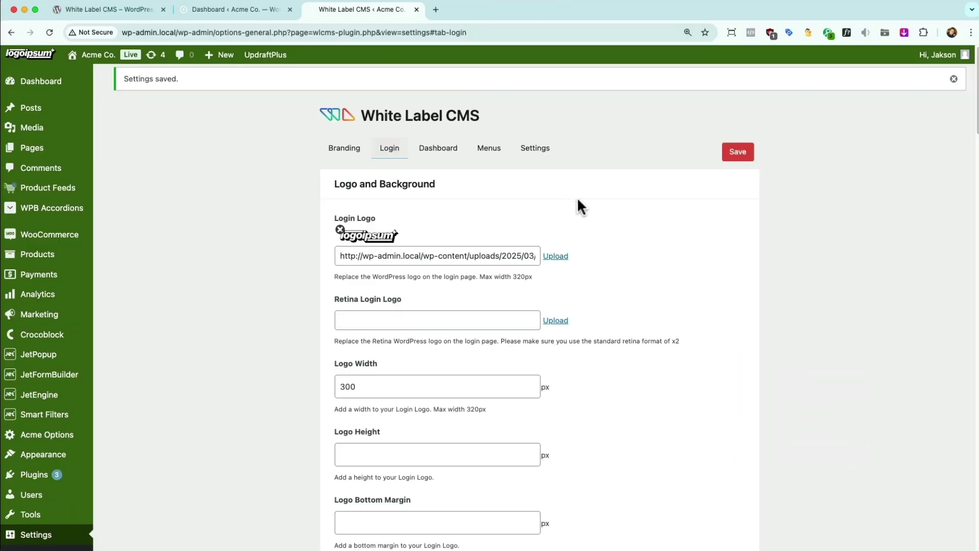
scroll(516, 352, down, 20)
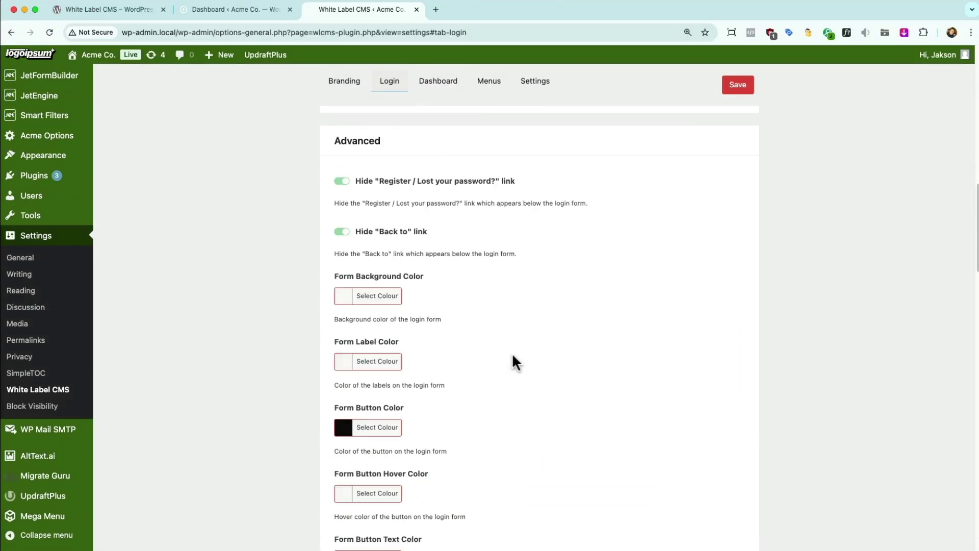
scroll(507, 359, down, 5)
scroll(409, 205, up, 2)
click(505, 266)
text(#loginform { 	border-radius: 20px; 	border-color: #eee; })
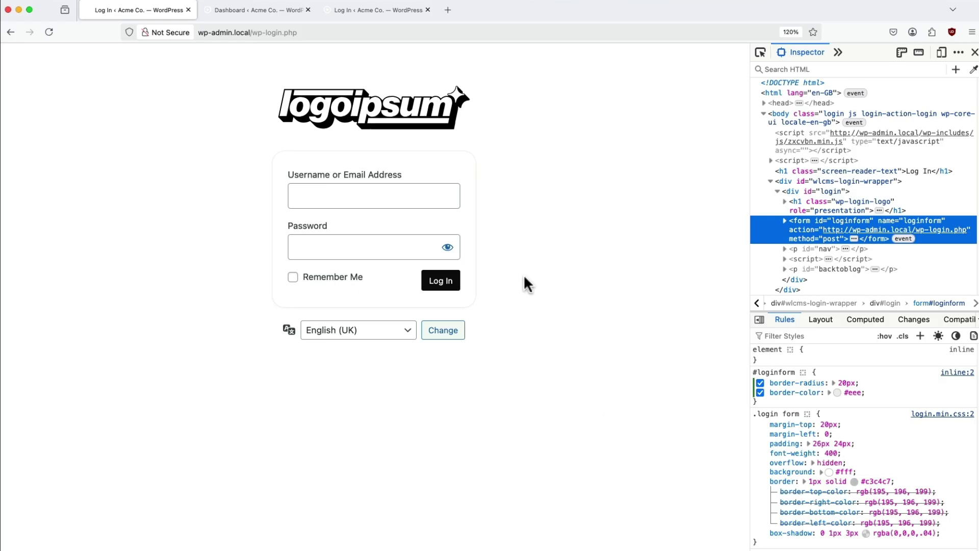
Inspect the language switcher below the login form and add a new CSS rule for its .language-switcher container
click(760, 52)
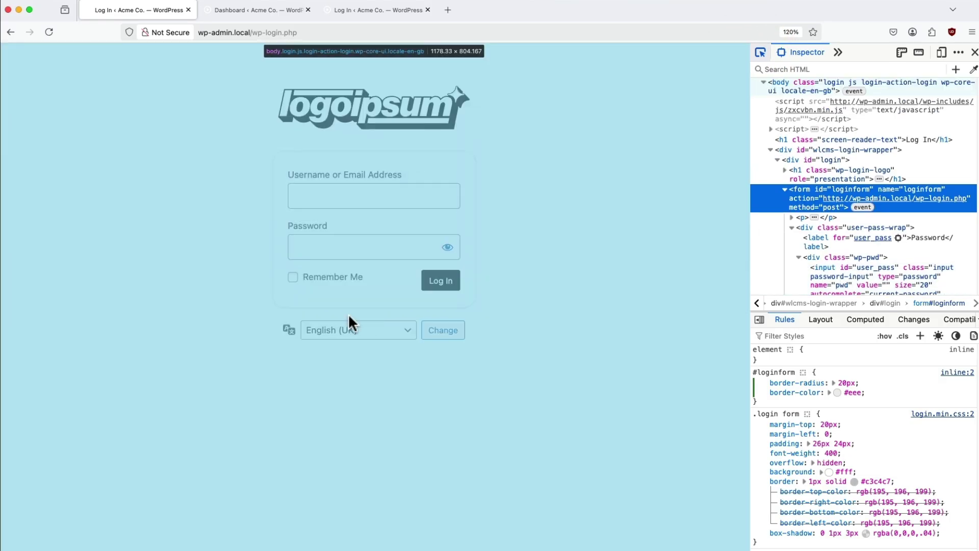
click(279, 328)
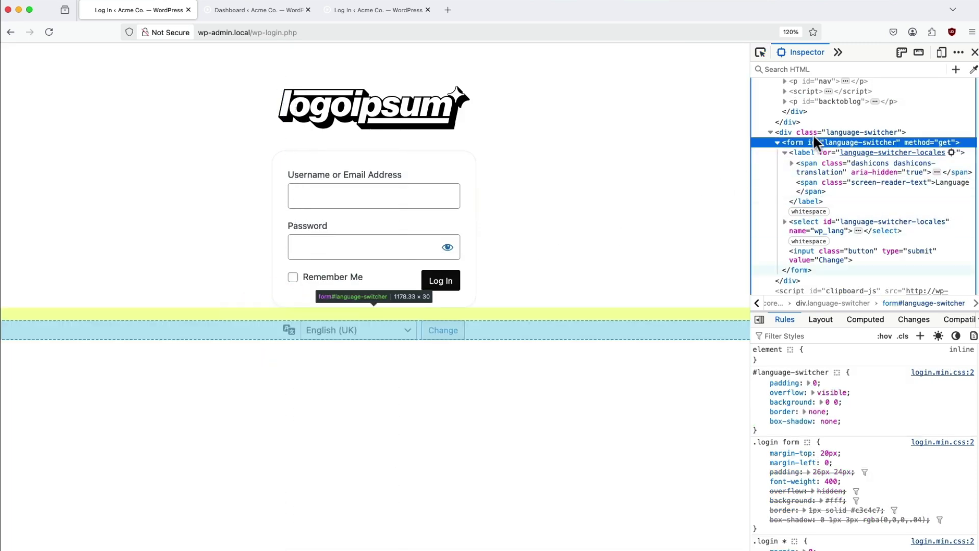
click(778, 132)
click(920, 335)
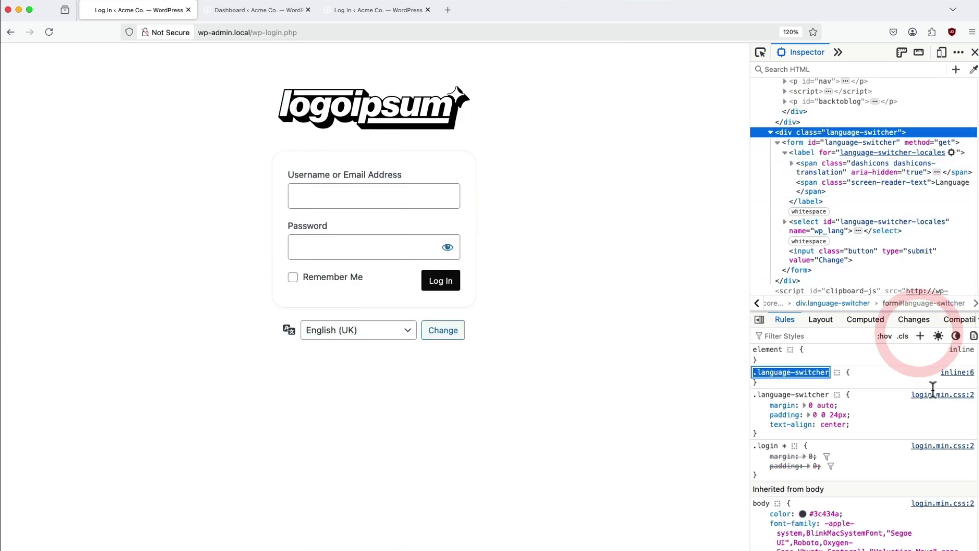
Set display to none in the new .language-switcher rule
key(Return)
text(display)
key(Tab)
text(none)
key(Return)
Copy the .language-switcher rule, paste it in Chrome below the #loginform rule in the Custom JavaScript field, and save the settings
right_click(816, 372)
click(831, 390)
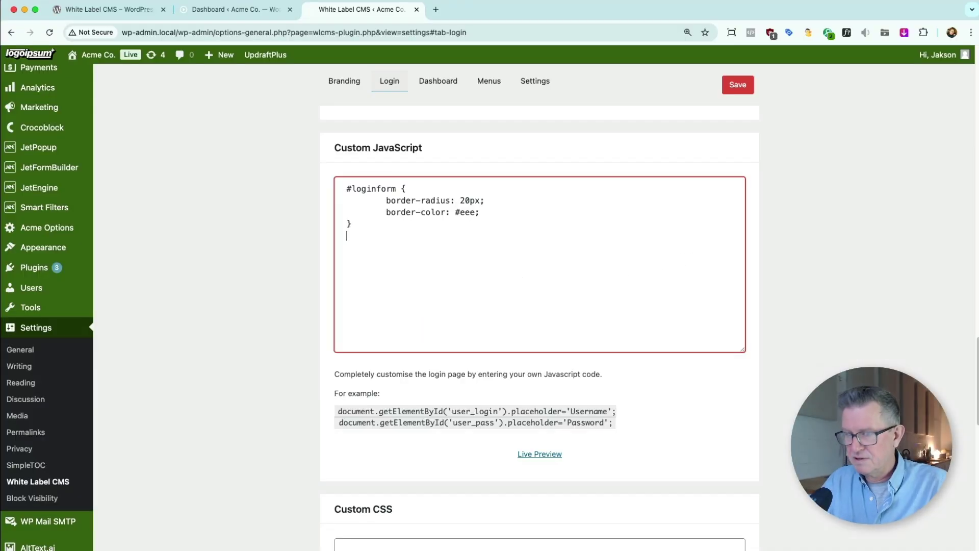
text(.language-switcher { 	display: none; })
click(738, 84)
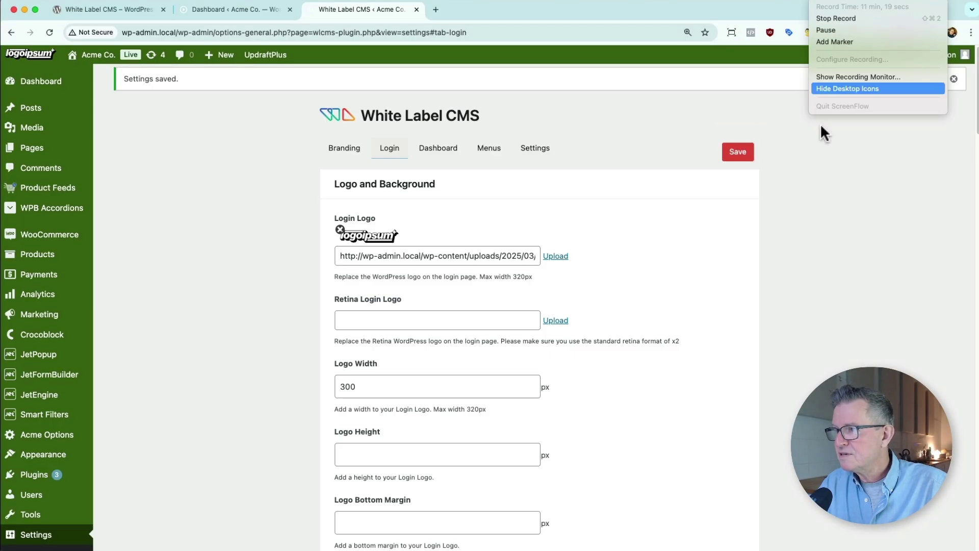
Switch to Firefox and reload the login page to check the saved styling
click(821, 41)
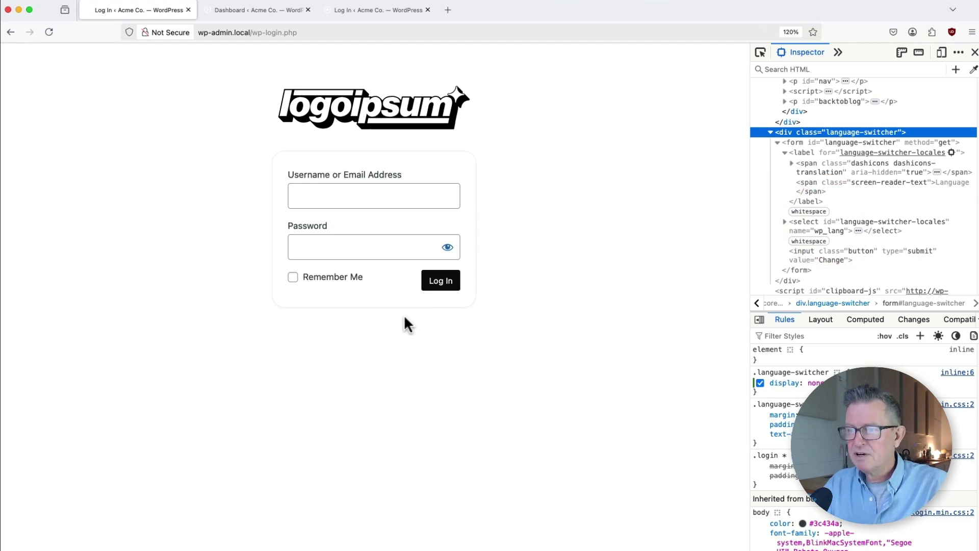
key(super+r)
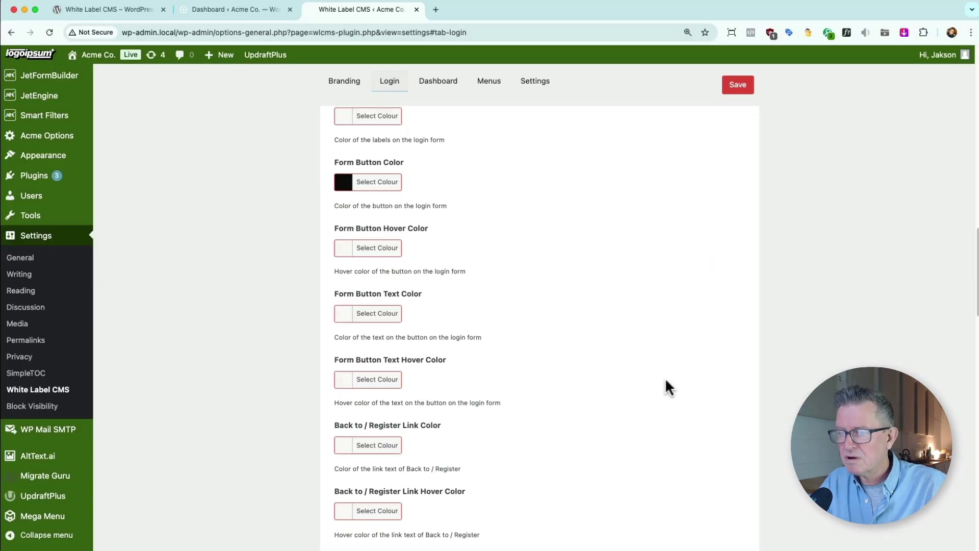
In Chrome, move the #loginform and .language-switcher rules from Custom JavaScript to Custom CSS and save the settings
scroll(665, 380, down, 10)
scroll(665, 380, up, 4)
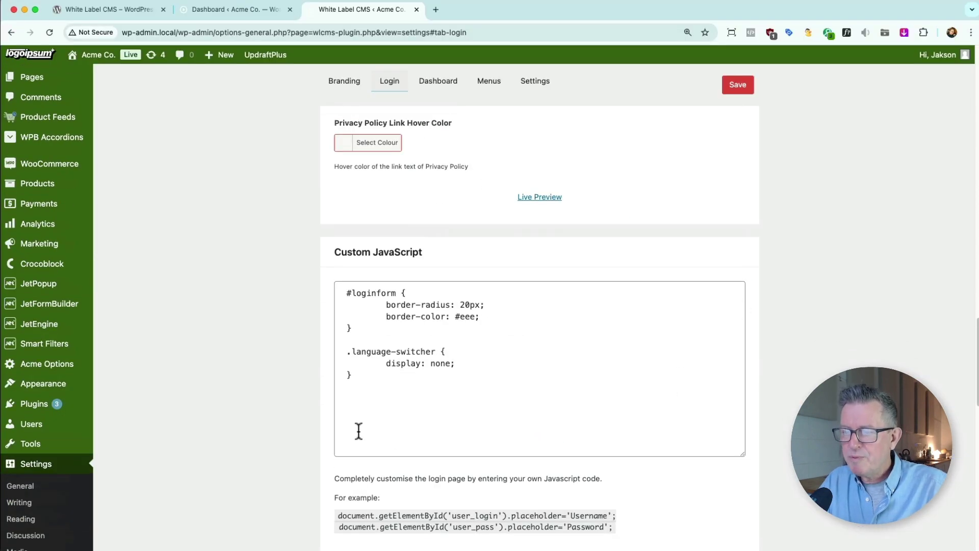
drag(359, 432, 324, 263)
key(super+x)
scroll(408, 357, down, 4)
click(459, 459)
key(super+v)
click(737, 85)
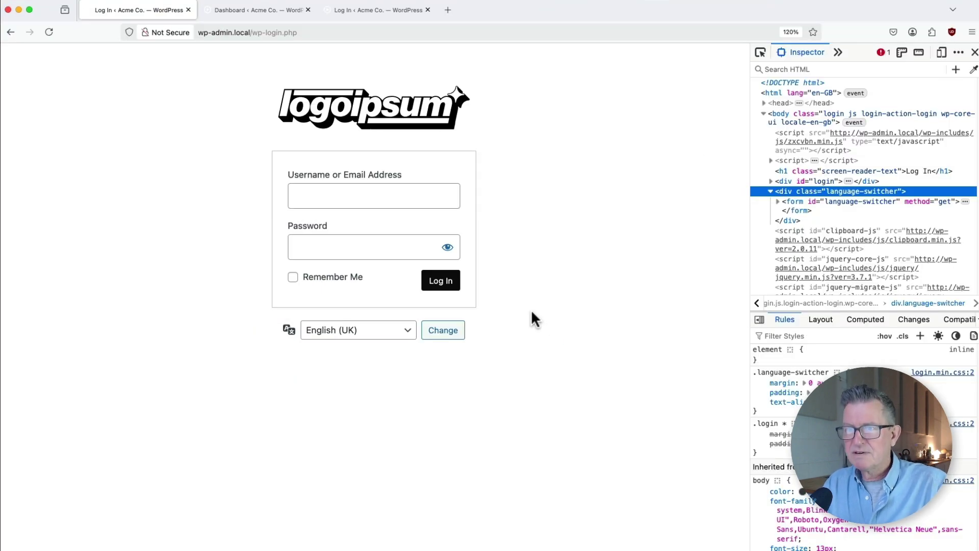
In Firefox, reload the login page, close the developer tools and log in with the client's username and password
key(super+r)
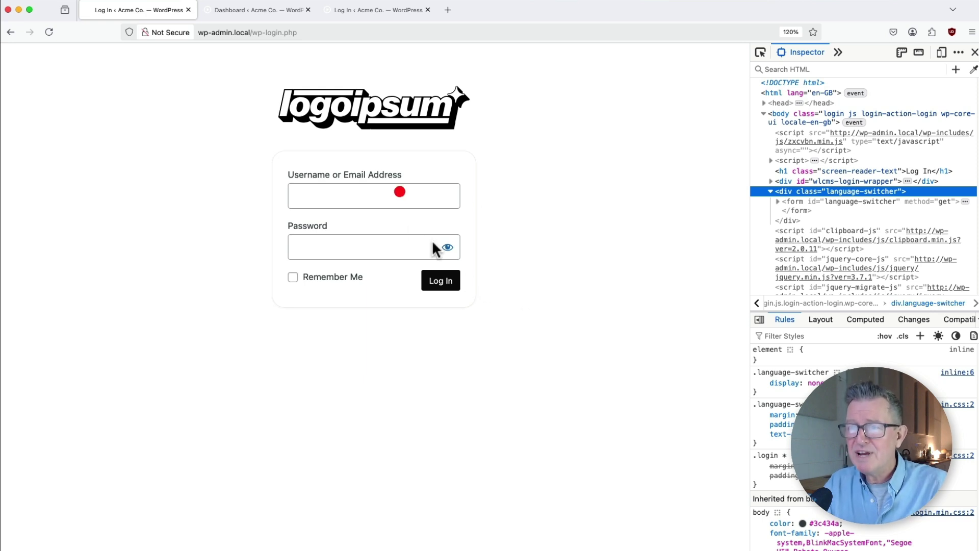
key(super+alt+i)
text(Sammy)
key(Tab)
text(******)
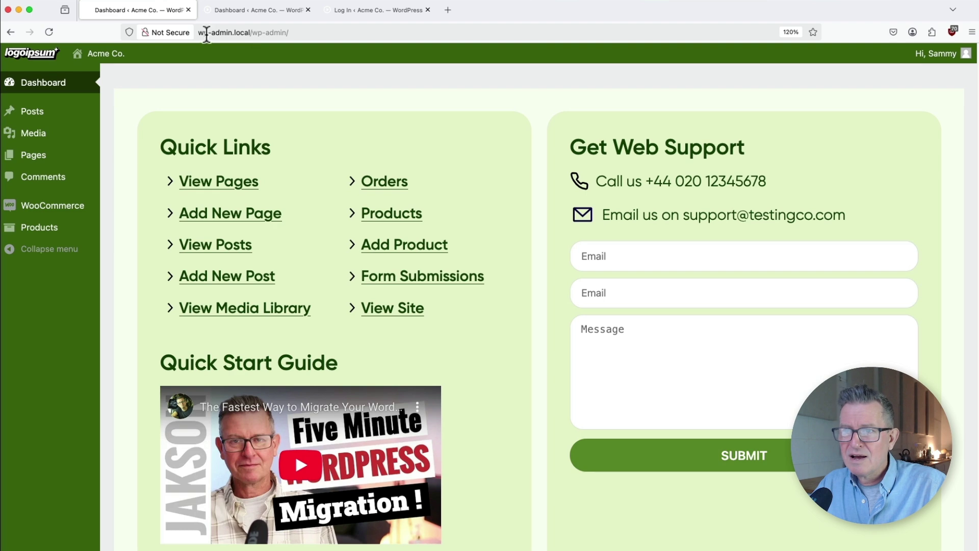
Compare the default WordPress dashboard with the customised client dashboard
click(259, 9)
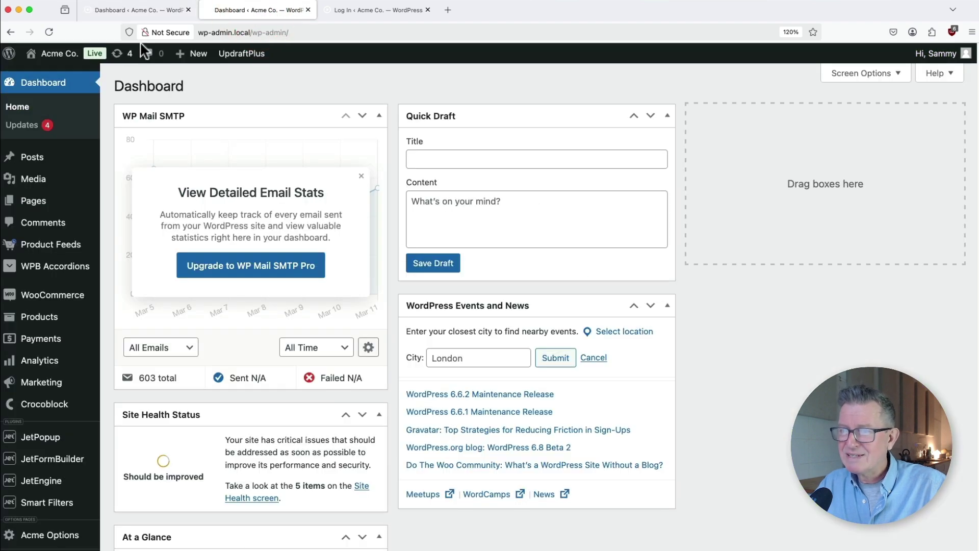
click(125, 12)
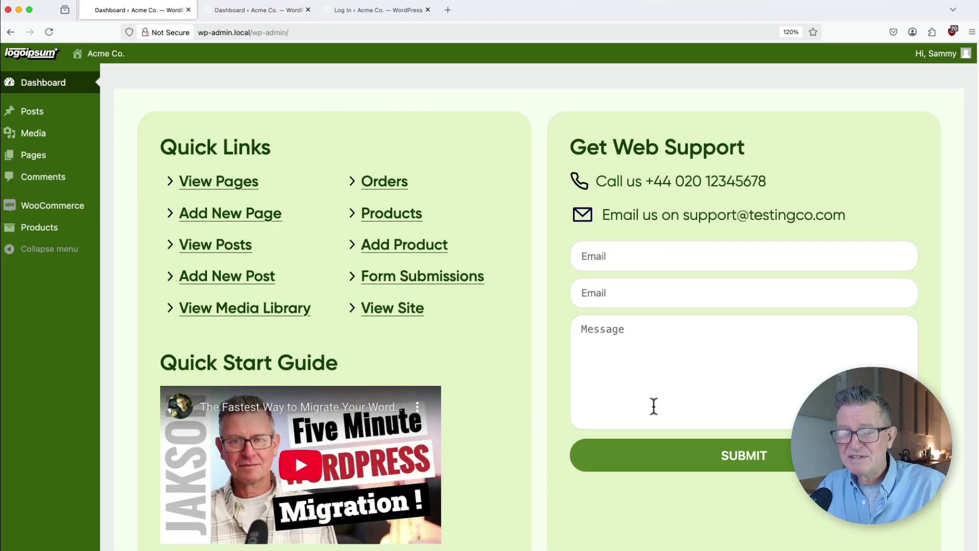